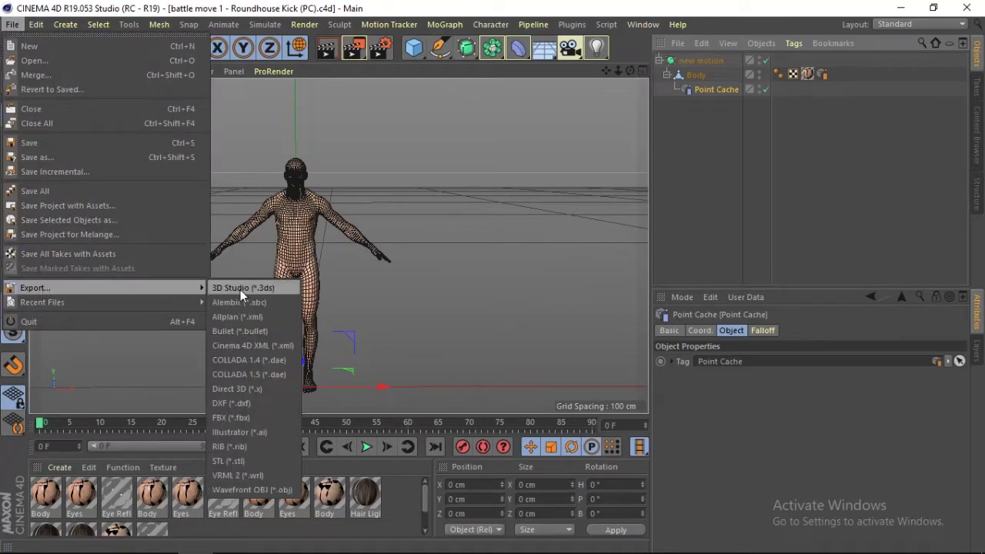
# Step: Start an Alembic export over battle move 1 - Roundhouse Kick.abc in the abc files folder
pyautogui.click(238, 303)
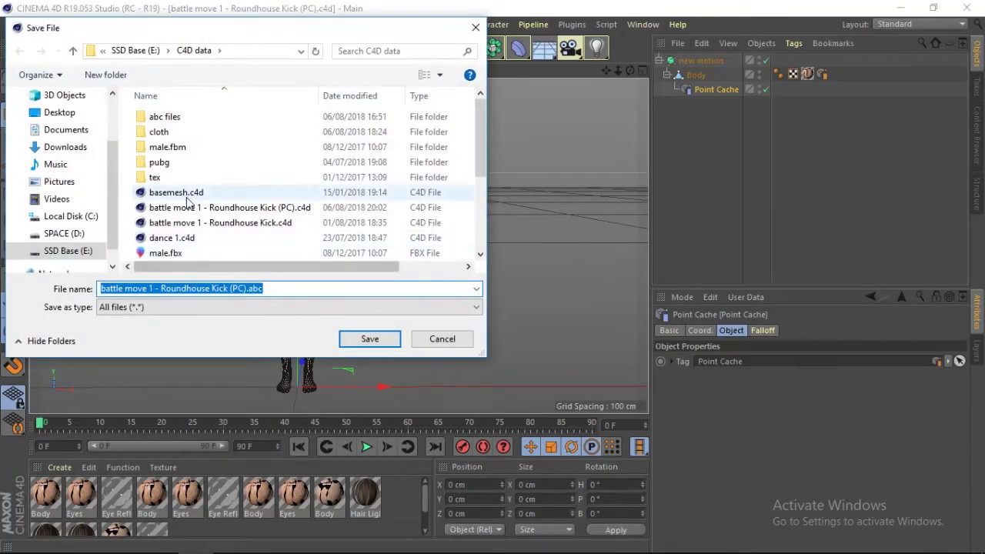
pyautogui.doubleClick(164, 118)
pyautogui.click(184, 132)
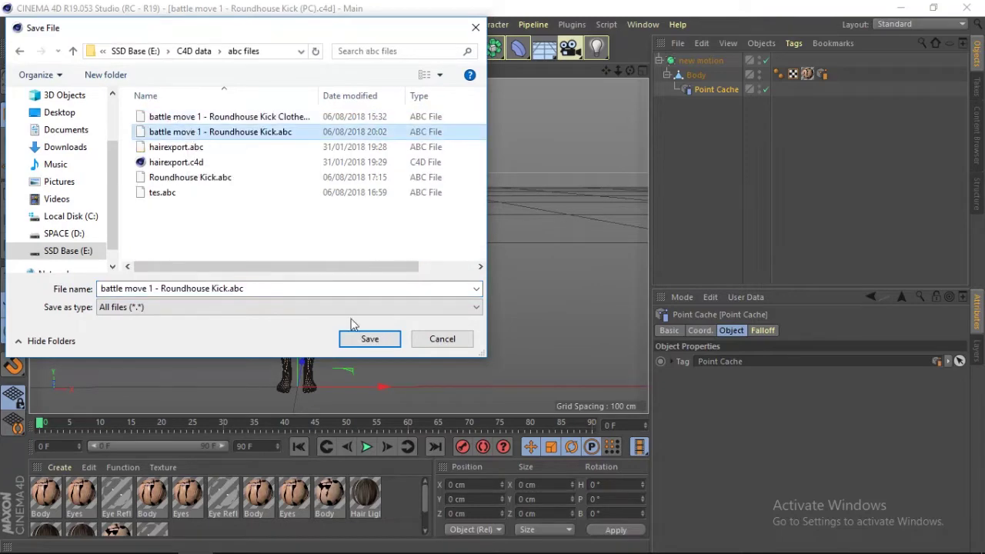
pyautogui.click(367, 339)
pyautogui.click(508, 284)
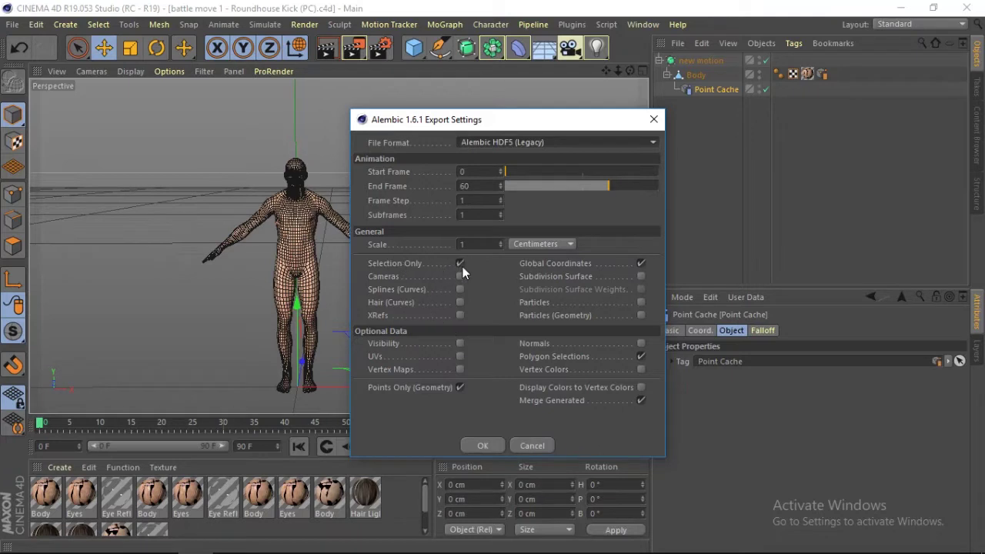
# Step: Cancel the Alembic export settings and clear the scene selection
pyautogui.click(530, 446)
pyautogui.click(694, 61)
pyautogui.click(683, 147)
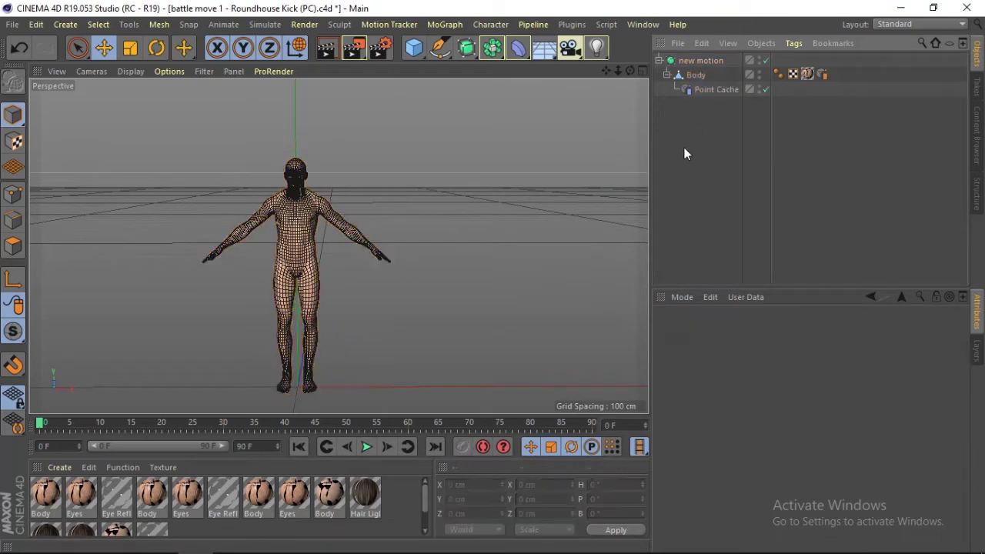
# Step: Select new motion and export it as Alembic, overwriting battle move 1 - Roundhouse Kick.abc
pyautogui.click(693, 61)
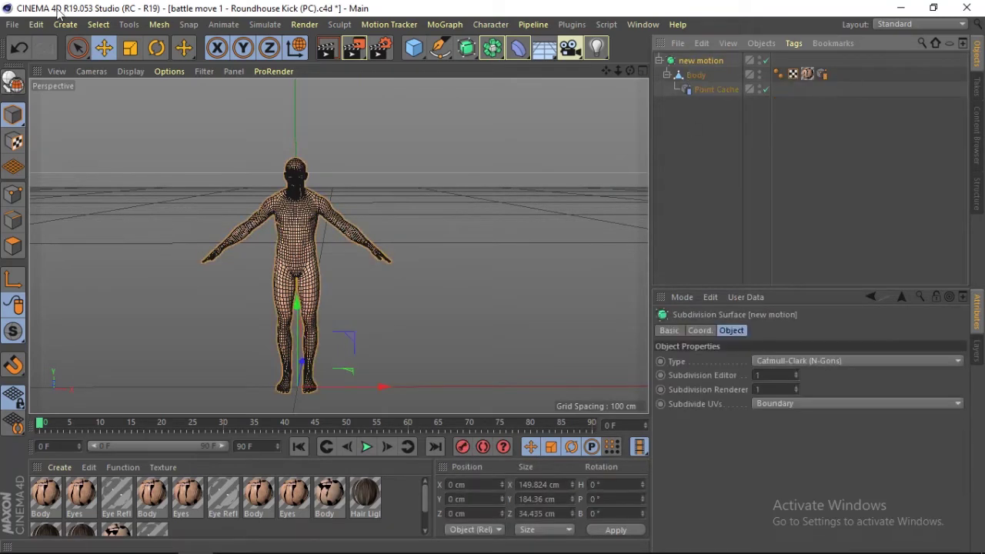
pyautogui.click(12, 25)
pyautogui.moveTo(35, 288)
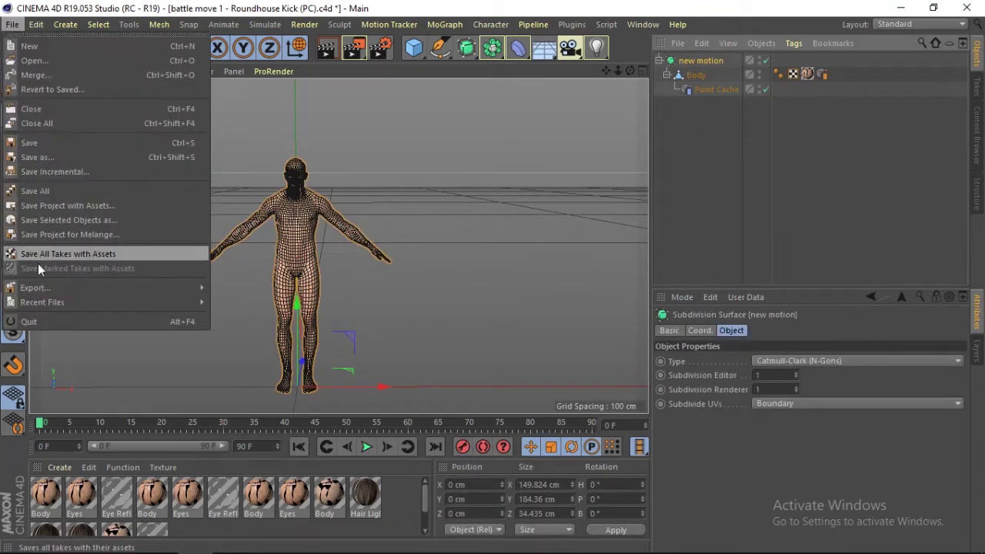
pyautogui.click(240, 303)
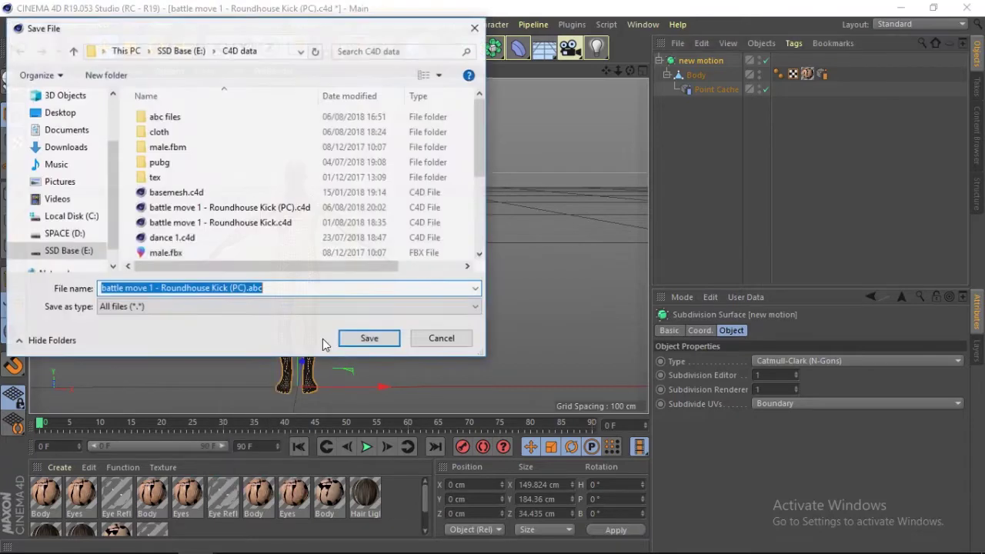
pyautogui.doubleClick(161, 116)
pyautogui.click(220, 132)
pyautogui.click(365, 339)
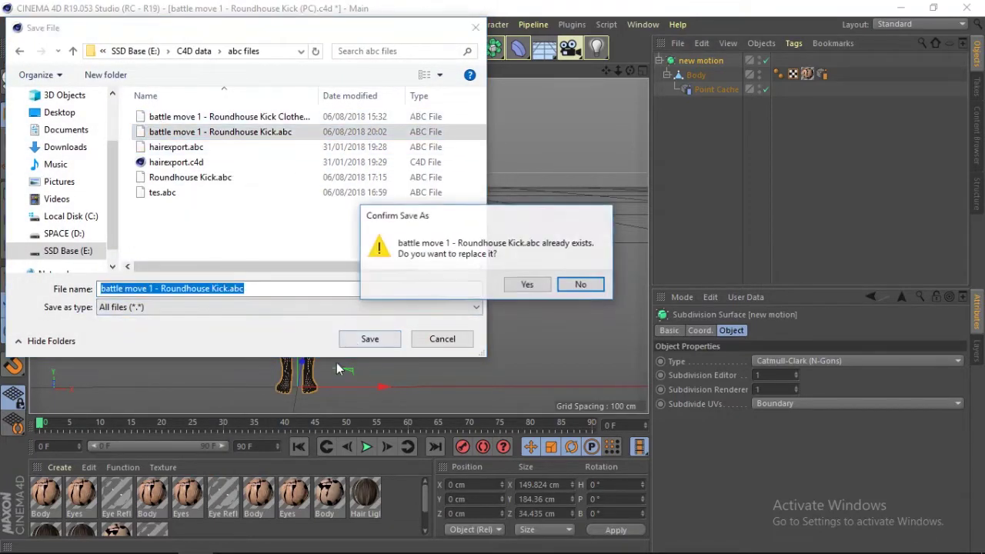
pyautogui.click(522, 284)
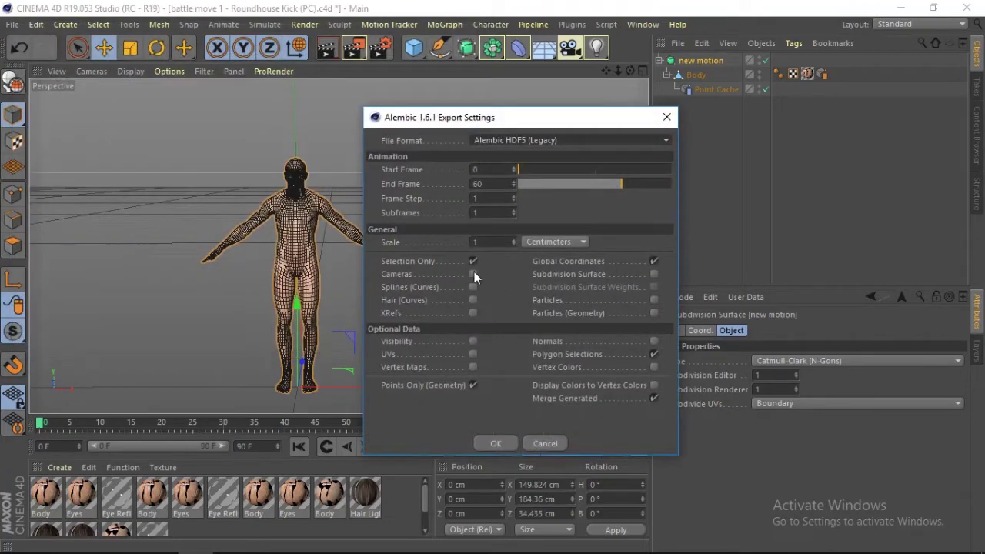
# Step: Turn on Global Coordinates, finish the export, and switch to Marvelous Designer
pyautogui.click(654, 261)
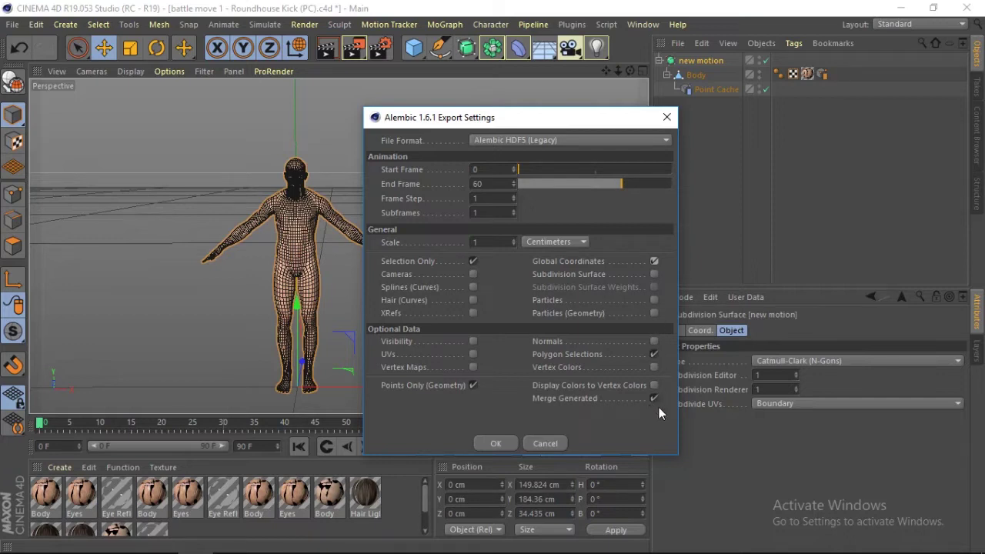
pyautogui.click(496, 444)
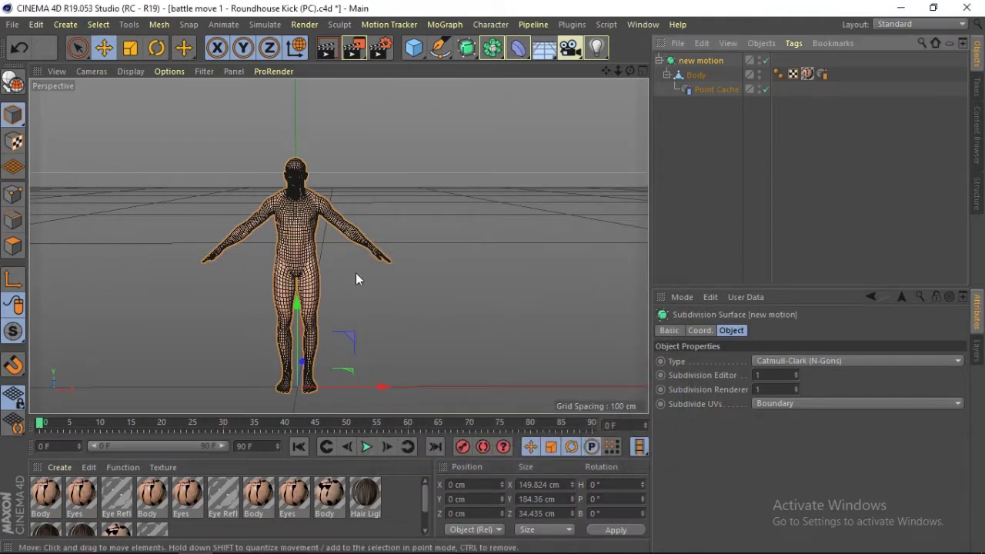
pyautogui.hotkey('alt', 'Tab')
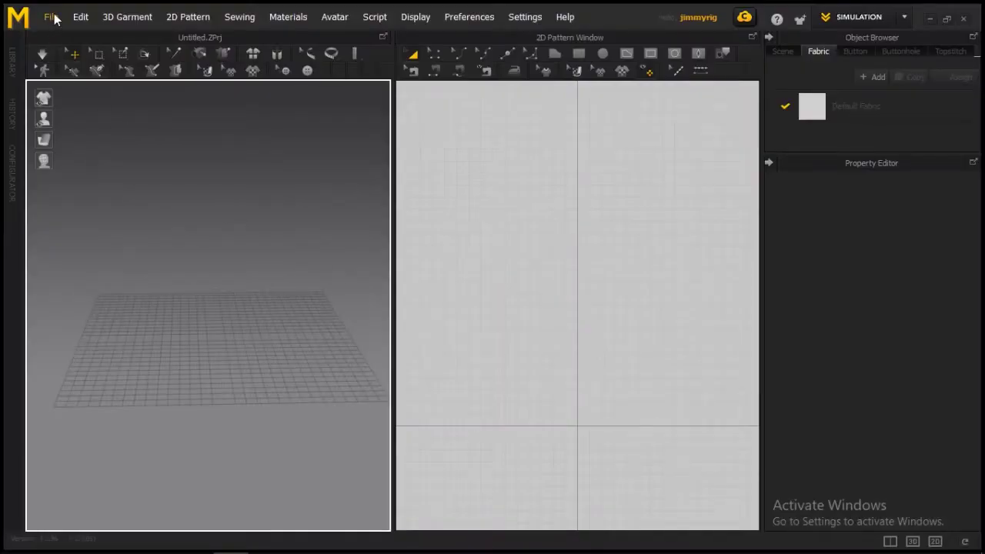
# Step: Import battle move 1 - Roundhouse Kick.abc as the avatar at 30 FPS in cm, closing the Avatar Editor
pyautogui.click(52, 17)
pyautogui.moveTo(60, 163)
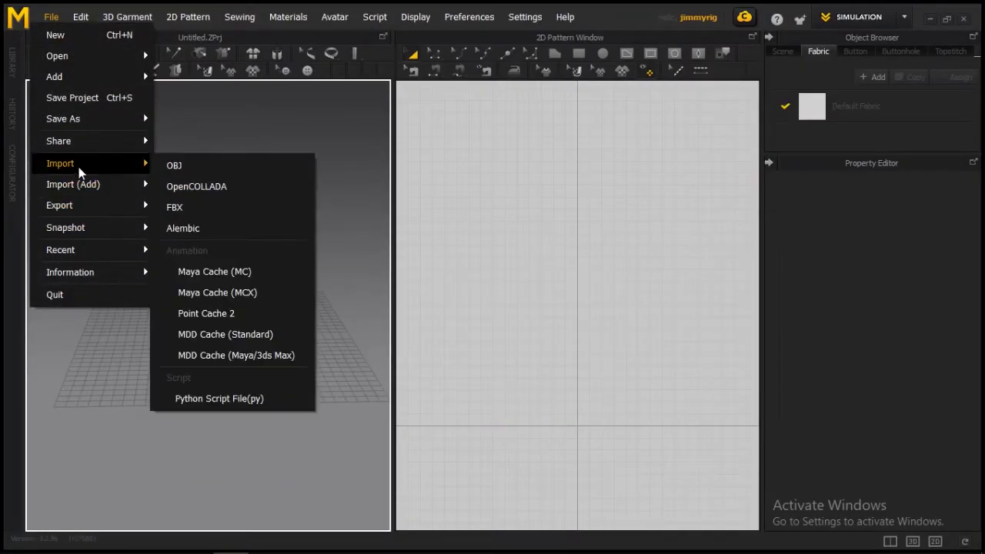
pyautogui.click(173, 228)
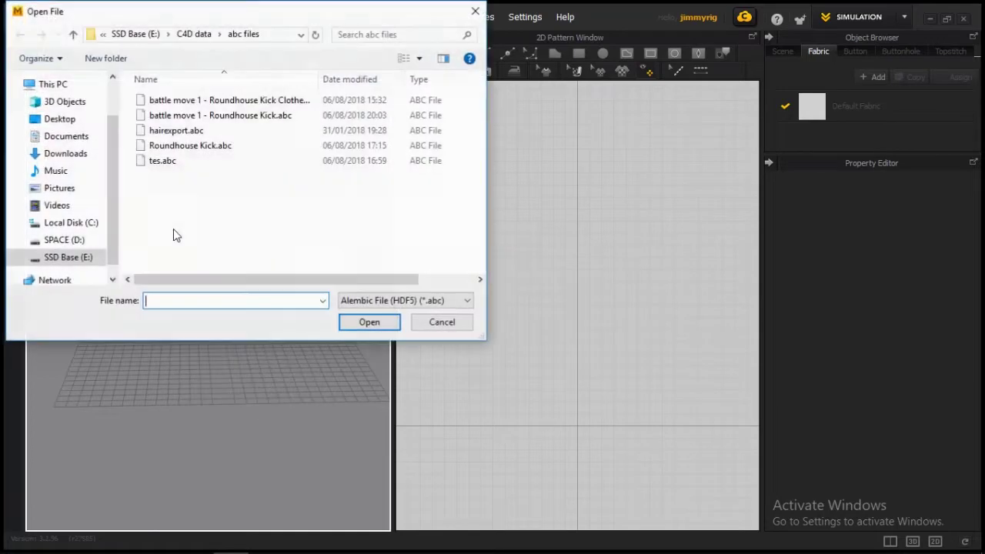
pyautogui.click(179, 115)
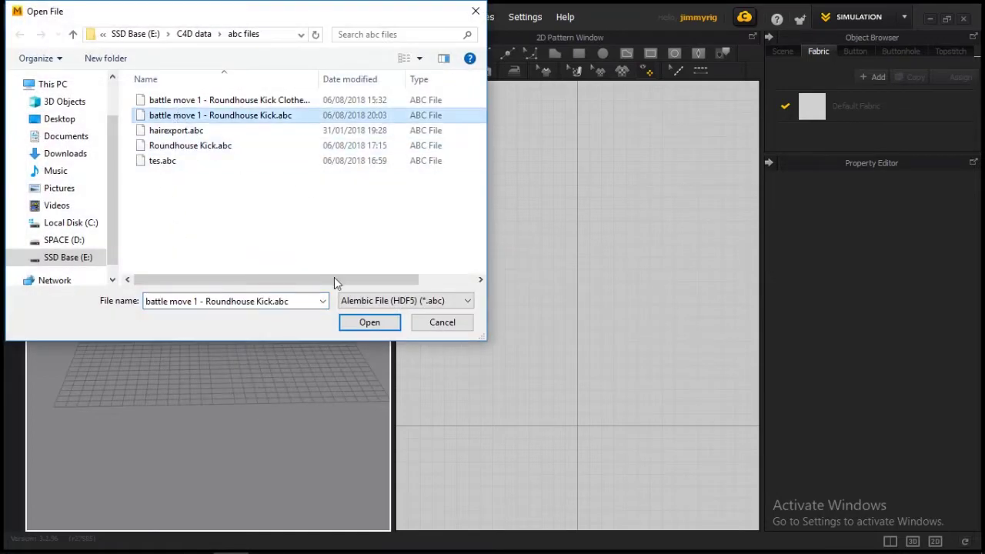
pyautogui.click(367, 322)
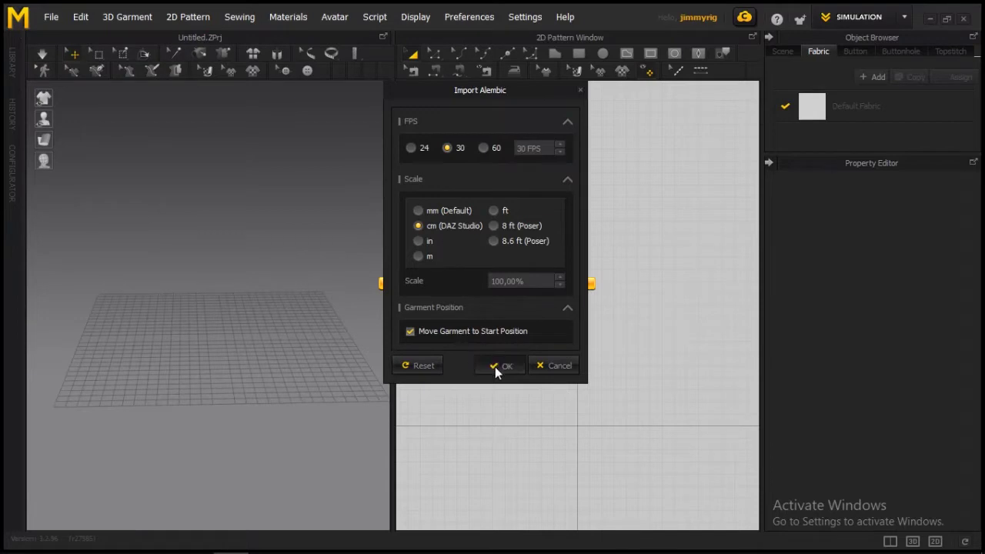
pyautogui.click(494, 366)
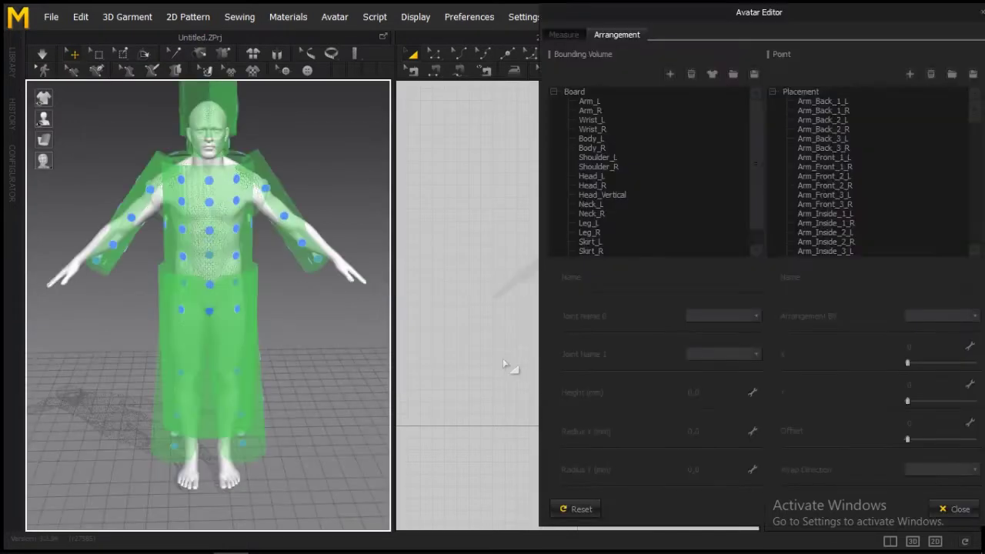
pyautogui.click(957, 510)
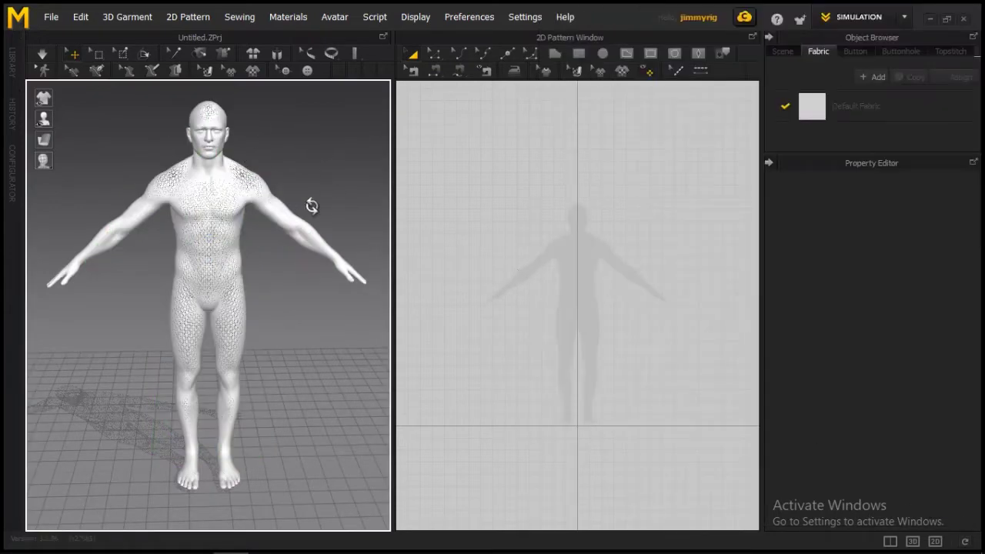
# Step: Switch to the Animation workspace and set playback to Real Time
pyautogui.moveTo(312, 206); pyautogui.dragTo(285, 203, button='right')
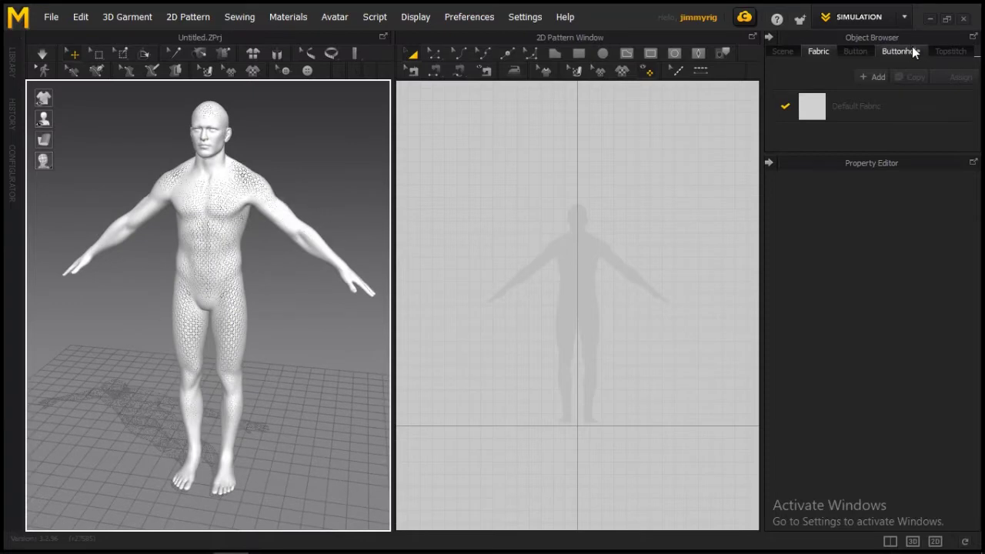
pyautogui.click(903, 16)
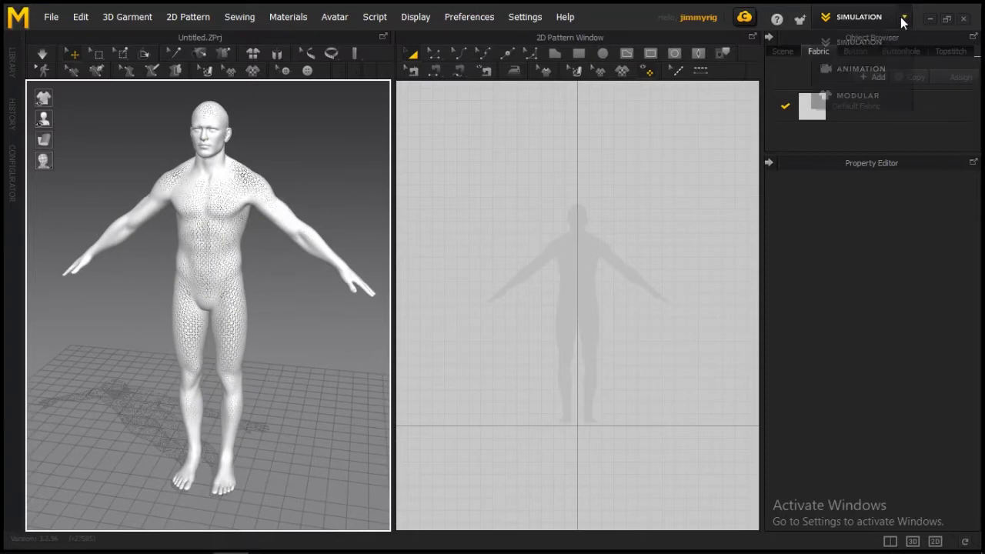
pyautogui.click(846, 69)
pyautogui.moveTo(501, 176)
pyautogui.mouseDown(button='right')
pyautogui.moveTo(590, 195)
pyautogui.moveTo(538, 197)
pyautogui.mouseUp(button='right')
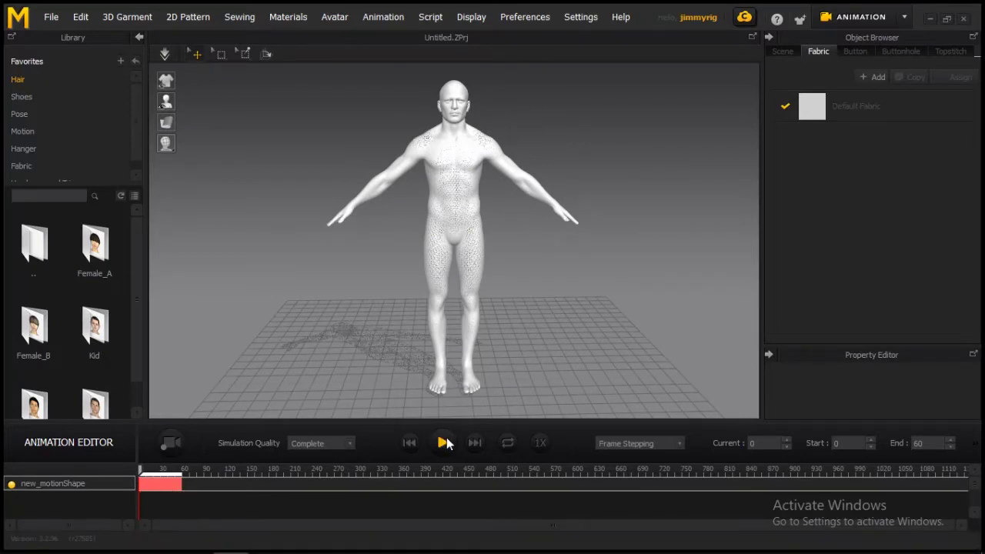
pyautogui.click(630, 443)
pyautogui.click(618, 454)
# Step: Play the kick, rewind to frame 0, and return to the Simulation workspace
pyautogui.click(445, 442)
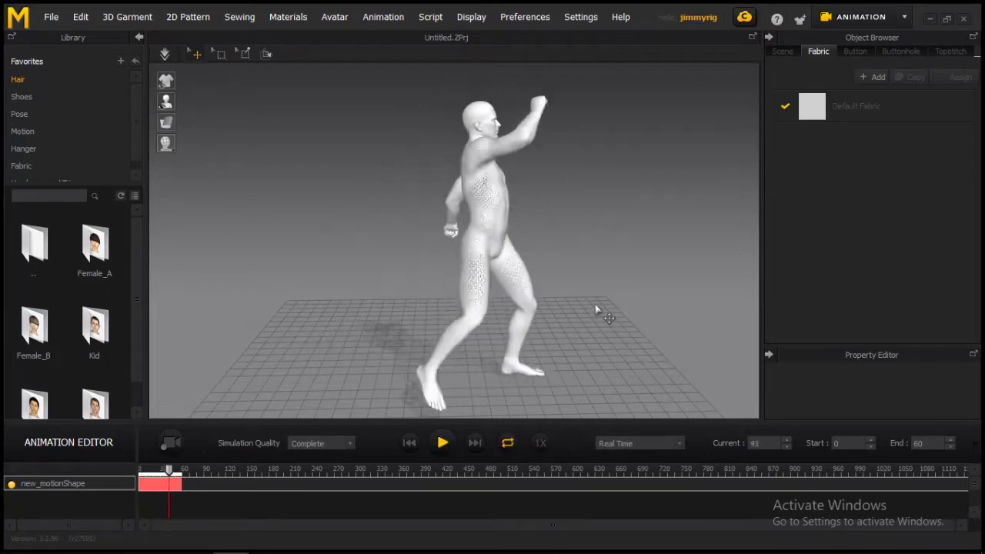
pyautogui.moveTo(550, 259)
pyautogui.mouseDown(button='right')
pyautogui.moveTo(421, 256)
pyautogui.moveTo(416, 269)
pyautogui.moveTo(217, 272)
pyautogui.moveTo(396, 288)
pyautogui.moveTo(549, 253)
pyautogui.moveTo(261, 237)
pyautogui.moveTo(221, 250)
pyautogui.moveTo(516, 286)
pyautogui.moveTo(571, 258)
pyautogui.moveTo(531, 265)
pyautogui.mouseUp(button='right')
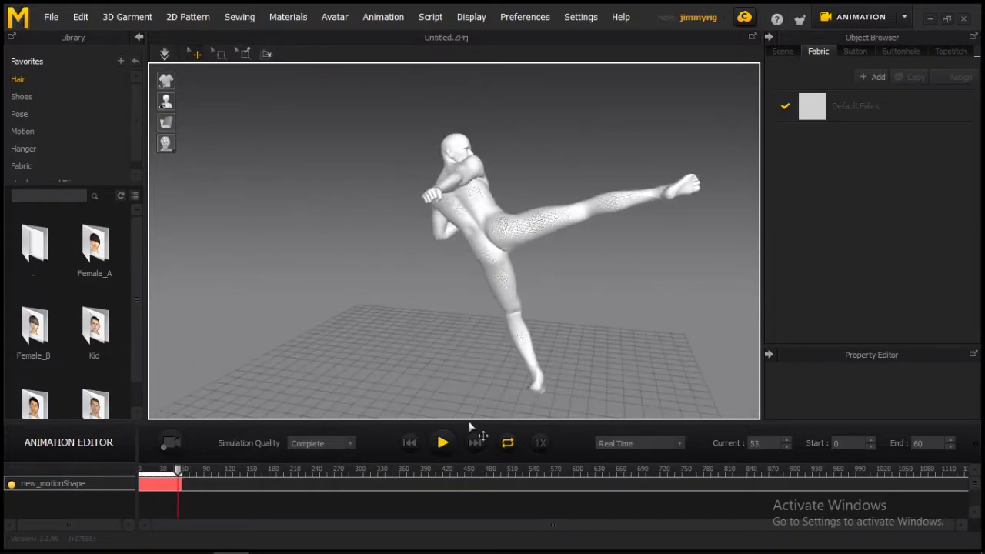
pyautogui.click(410, 444)
pyautogui.click(890, 20)
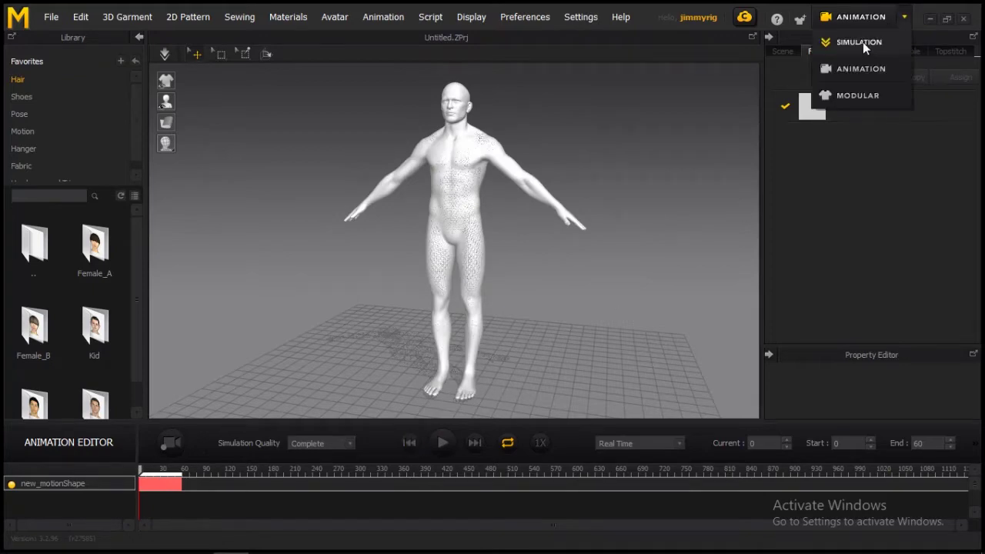
pyautogui.click(862, 42)
# Step: Add the simple man clothes.zpac garment, fitting a shirt and trousers on the avatar, then deselect it
pyautogui.moveTo(301, 170); pyautogui.dragTo(259, 155, button='right')
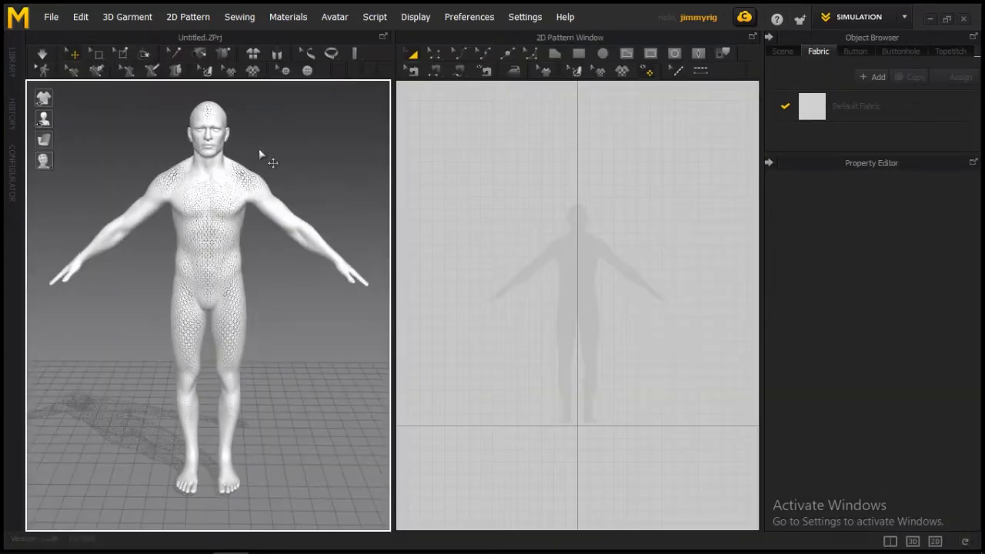
pyautogui.click(51, 16)
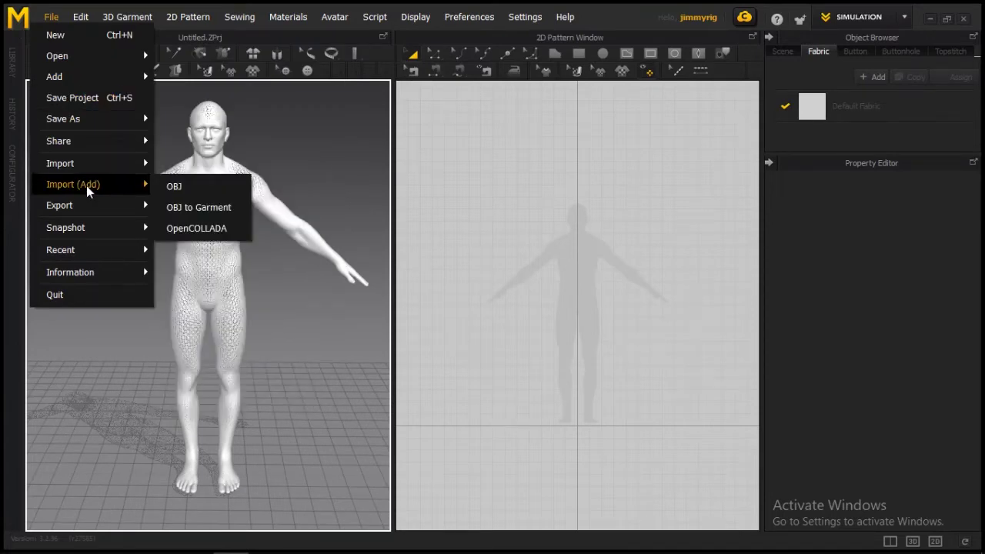
pyautogui.moveTo(55, 76)
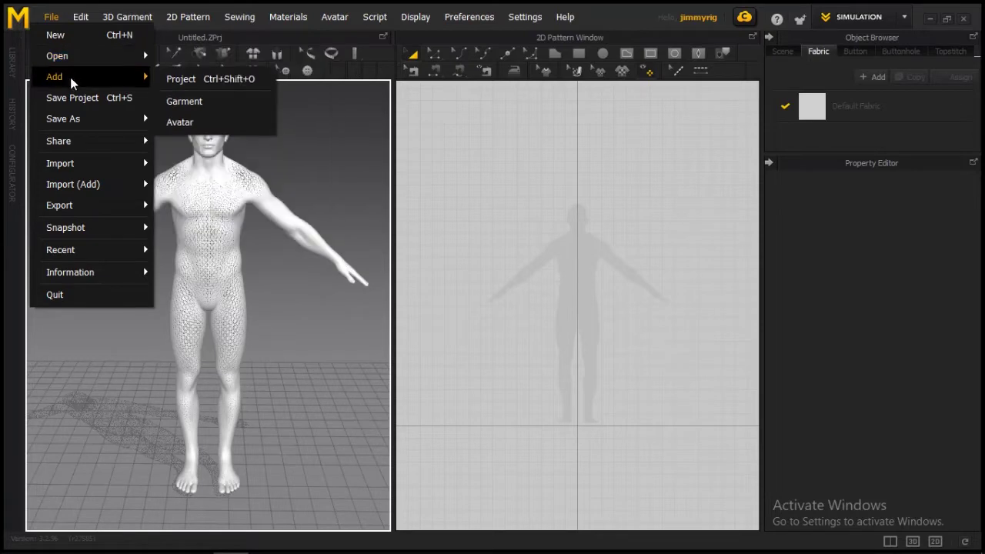
pyautogui.click(189, 99)
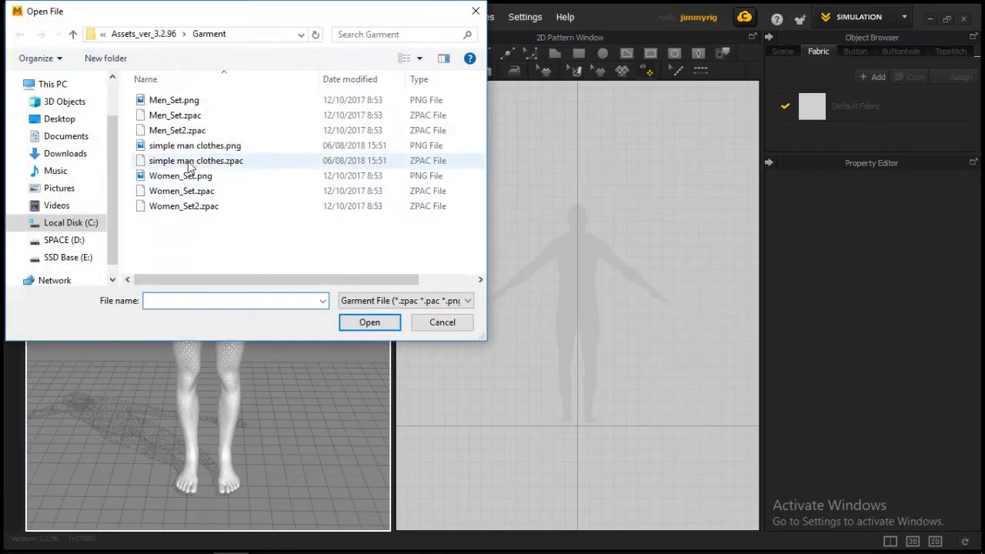
pyautogui.click(215, 165)
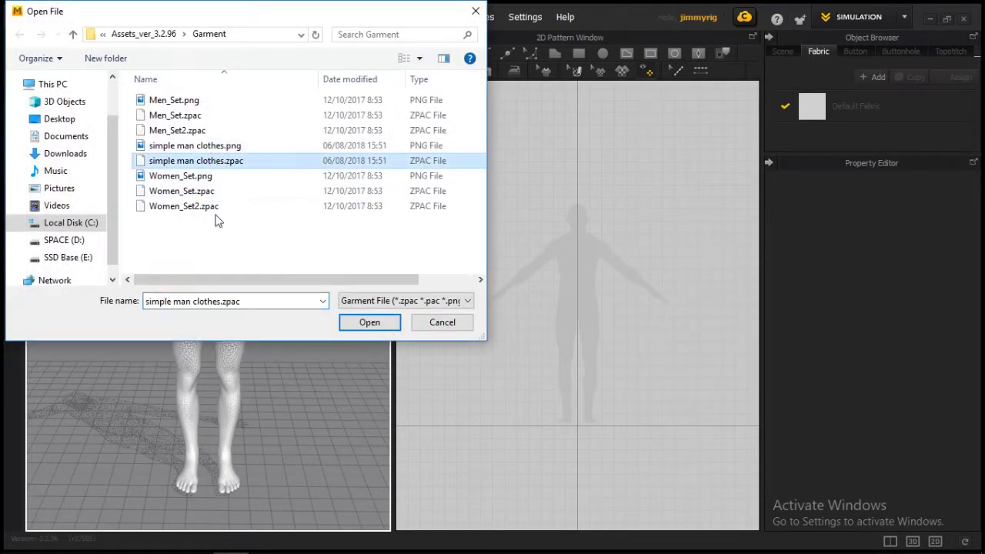
pyautogui.click(361, 320)
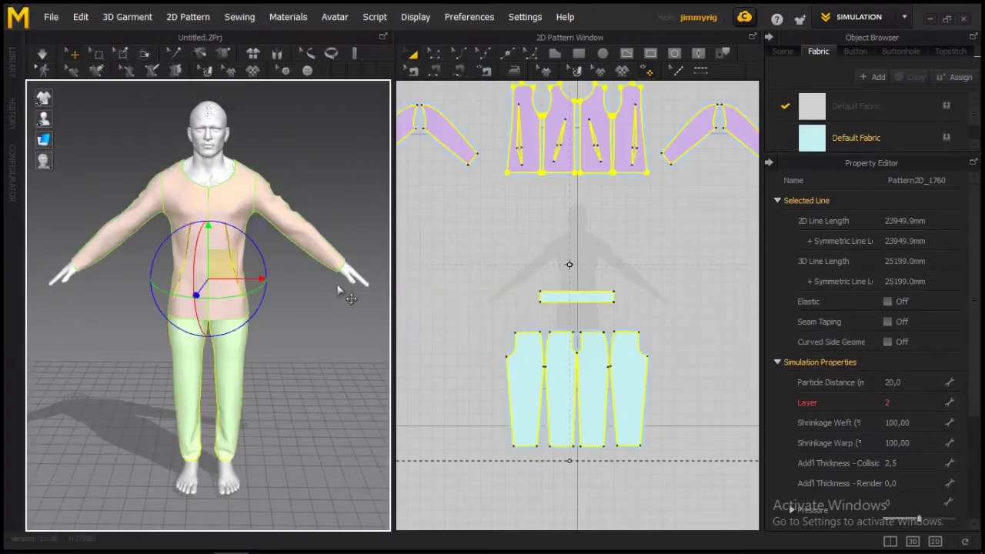
pyautogui.moveTo(302, 290)
pyautogui.mouseDown(button='right')
pyautogui.moveTo(146, 275)
pyautogui.moveTo(93, 284)
pyautogui.moveTo(284, 267)
pyautogui.mouseUp(button='right')
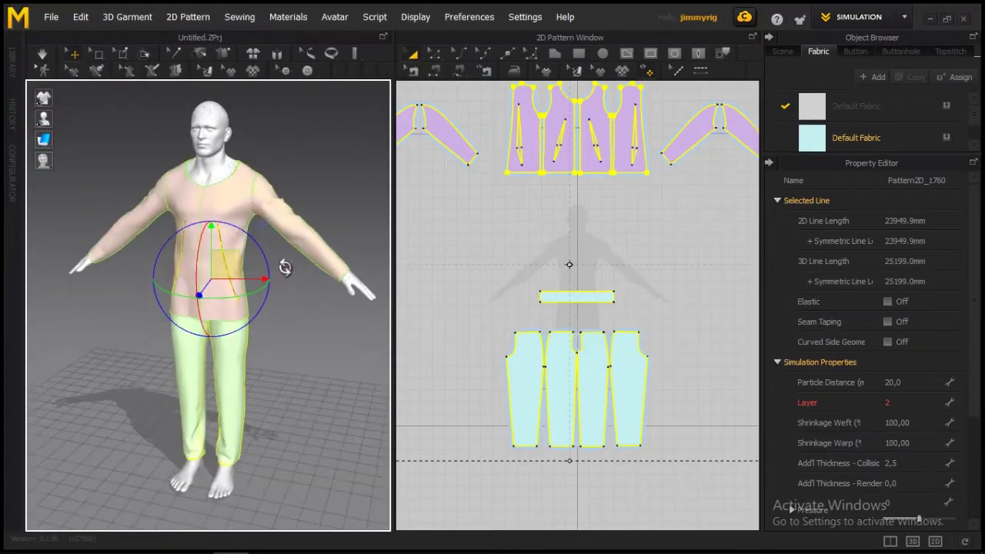
pyautogui.click(277, 333)
pyautogui.moveTo(277, 334)
pyautogui.mouseDown(button='right')
pyautogui.moveTo(131, 319)
pyautogui.moveTo(303, 324)
pyautogui.moveTo(313, 338)
pyautogui.mouseUp(button='right')
# Step: In Animation mode, record the garment simulation on the new_motionShape track
pyautogui.click(52, 17)
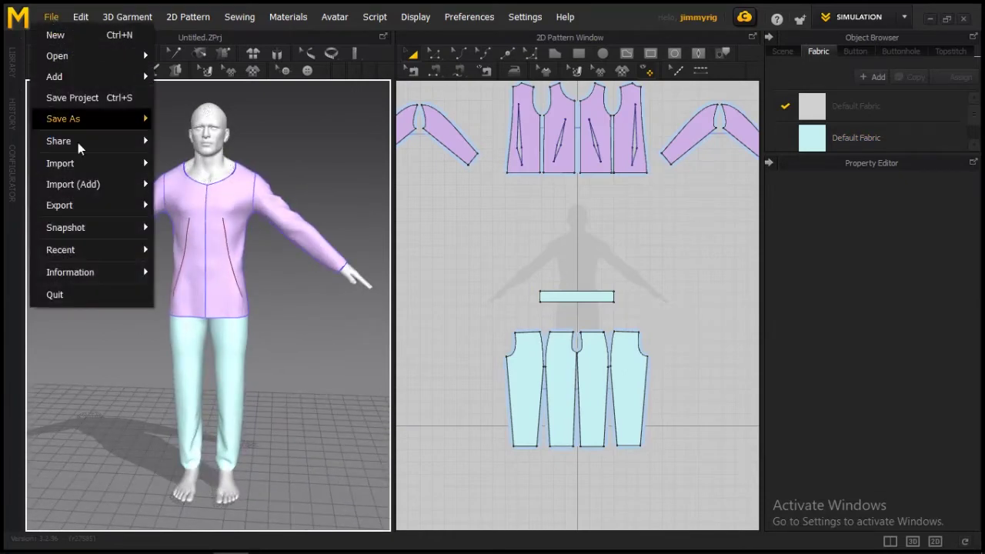
pyautogui.click(896, 17)
pyautogui.click(893, 18)
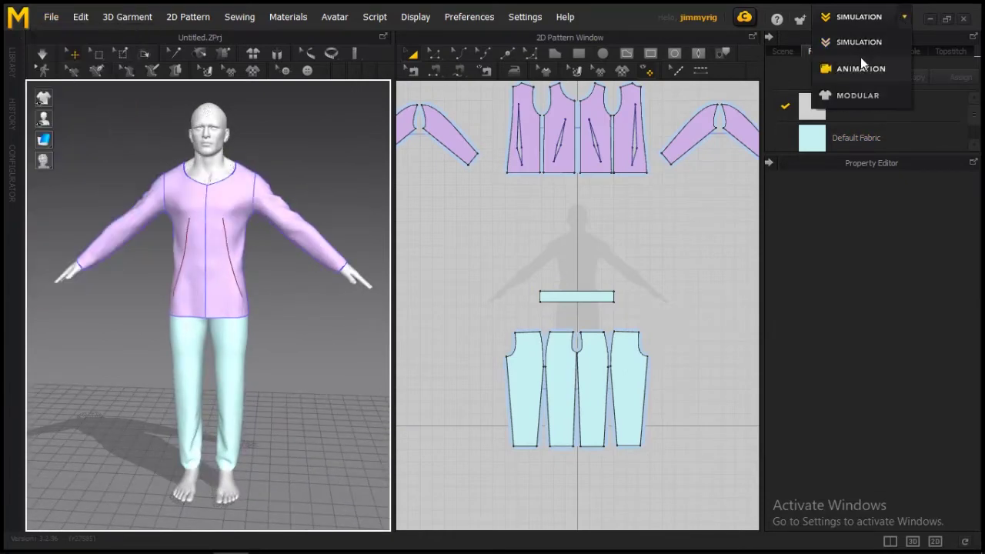
pyautogui.click(858, 59)
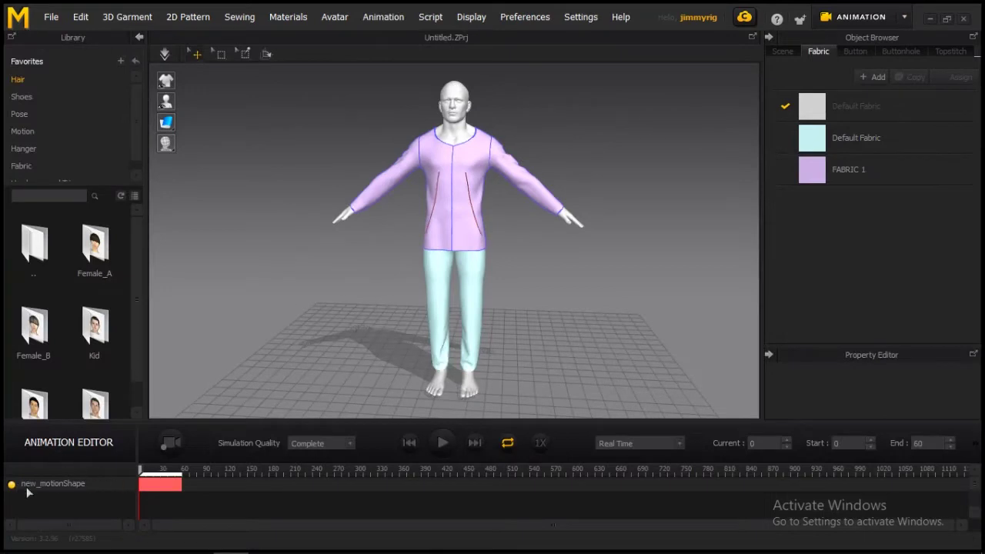
pyautogui.click(61, 484)
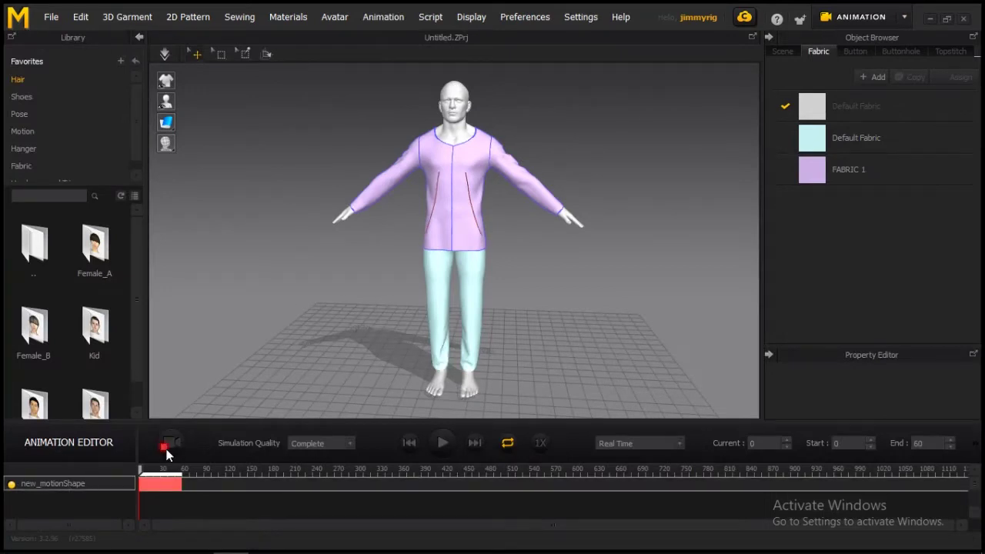
pyautogui.click(170, 448)
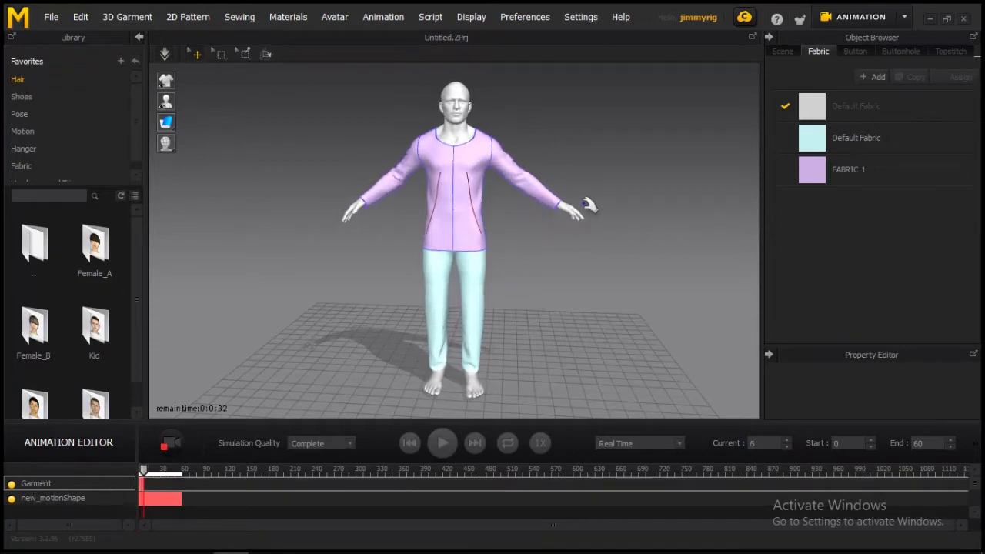
# Step: Play the recorded kick at 1X speed and inspect the shirt from the front-left
pyautogui.scroll(3, 638, 187)
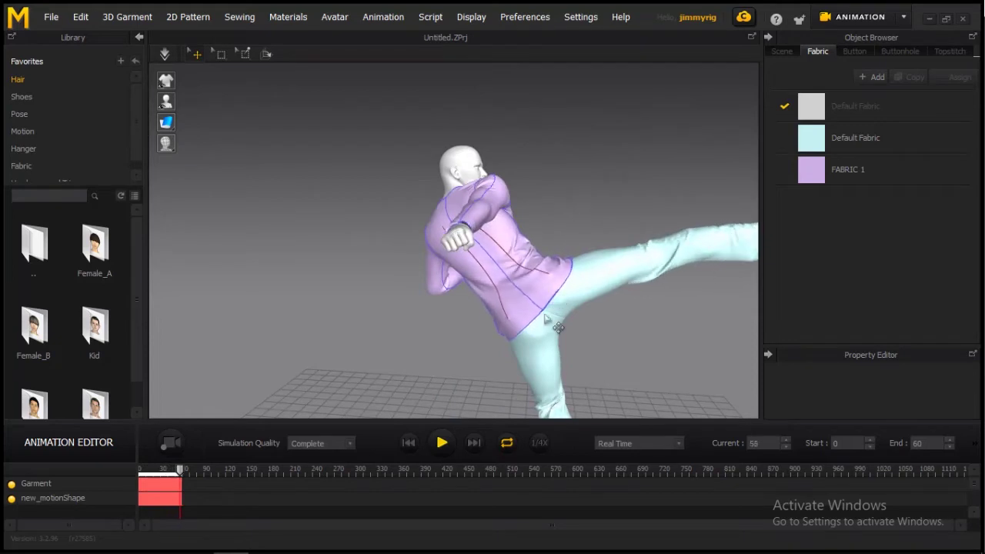
pyautogui.click(540, 443)
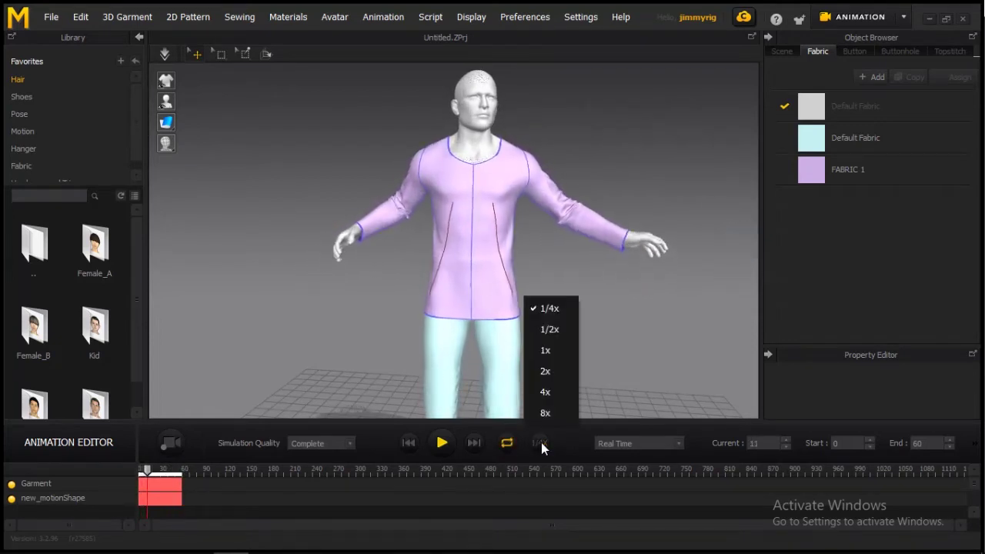
pyautogui.click(551, 350)
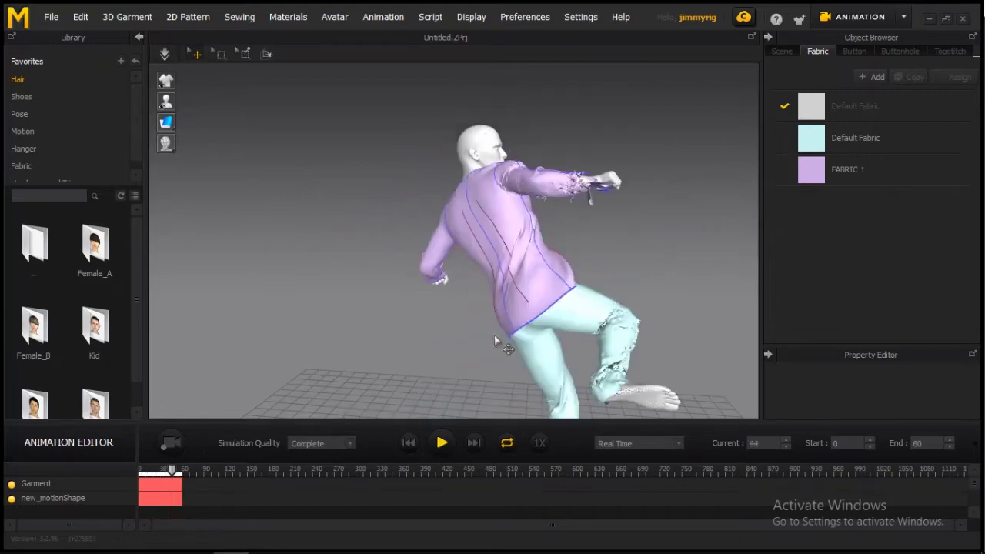
pyautogui.click(494, 337)
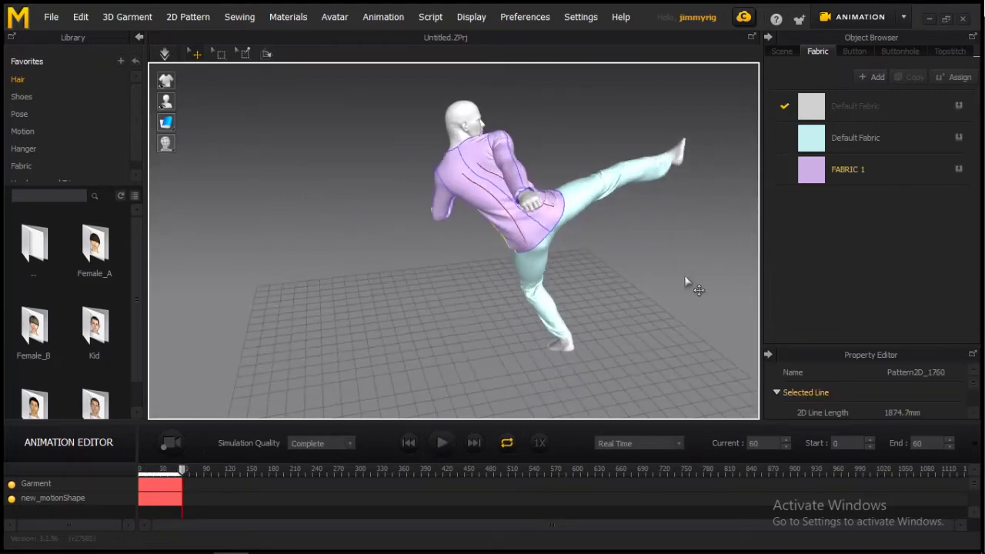
pyautogui.moveTo(687, 269); pyautogui.dragTo(397, 248, button='right')
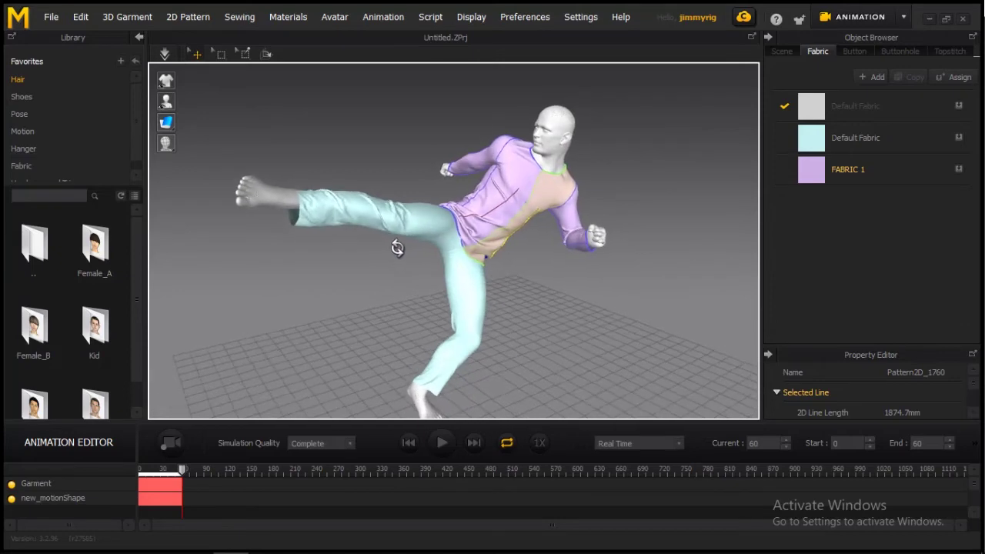
# Step: Export the clothes as Alembic HDF5, overwriting battle move 1 - Roundhouse Kick Clothes.abc
pyautogui.click(50, 16)
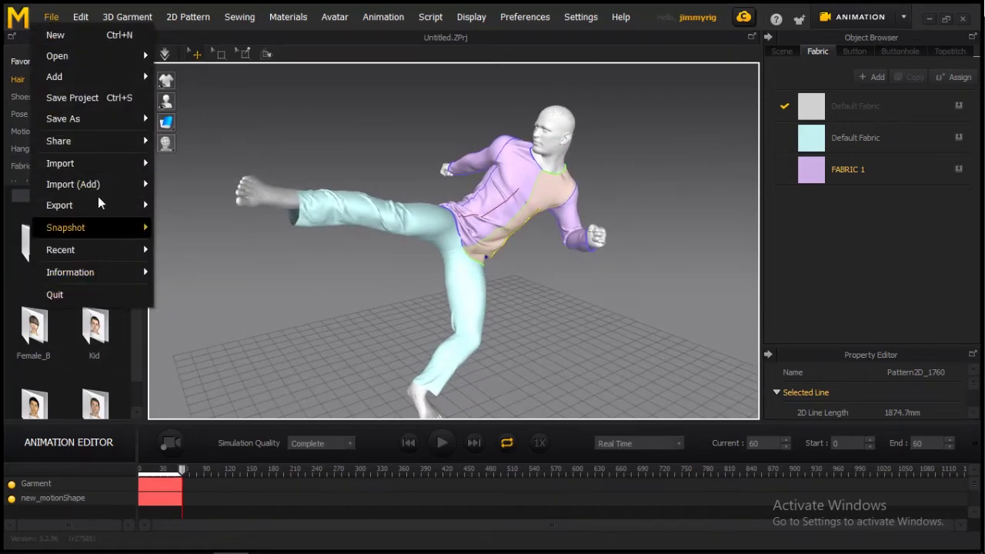
pyautogui.moveTo(59, 204)
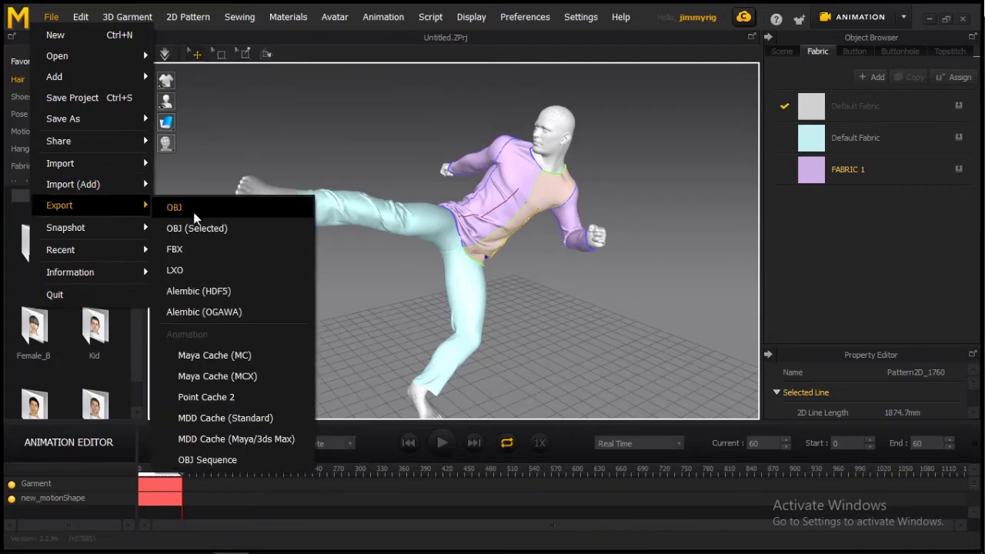
pyautogui.click(199, 291)
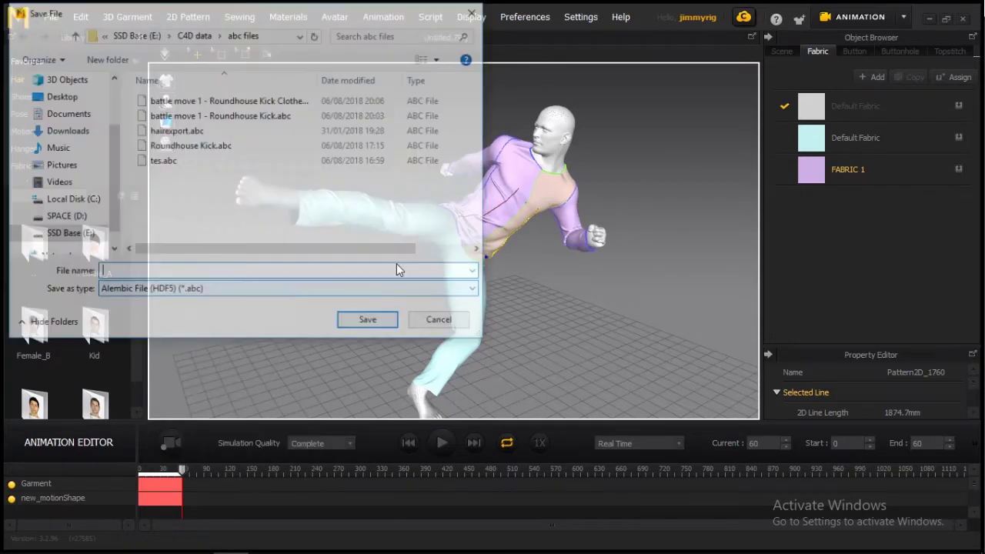
pyautogui.click(225, 101)
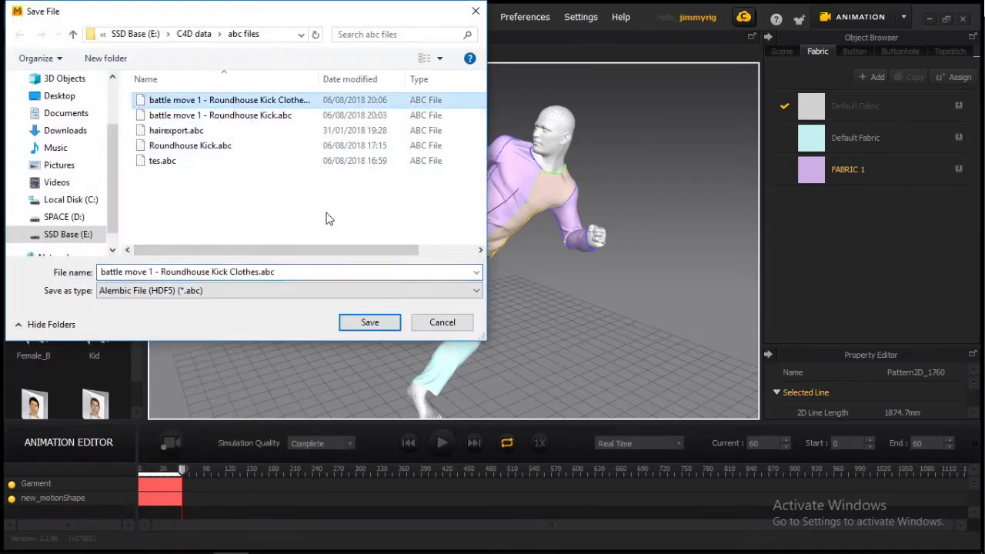
pyautogui.click(379, 323)
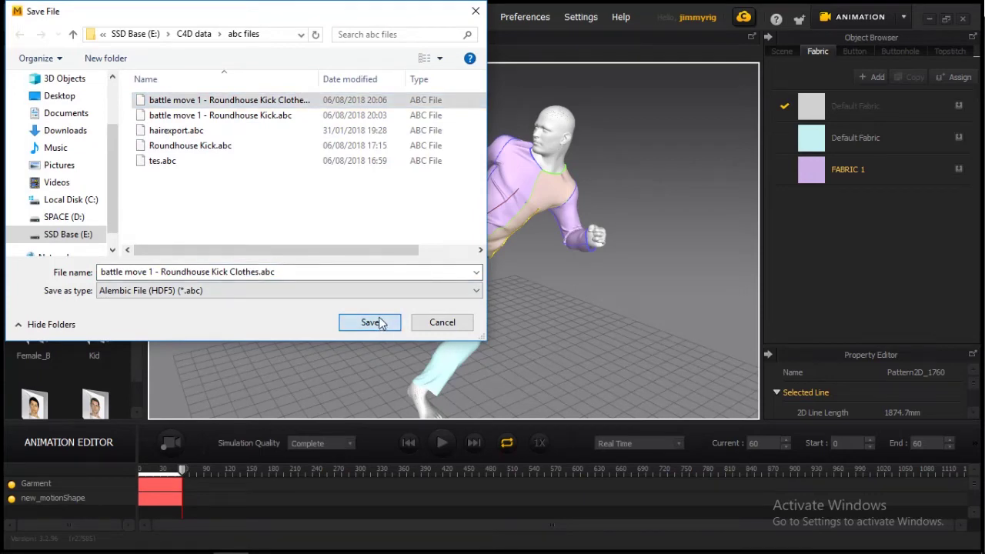
pyautogui.click(561, 282)
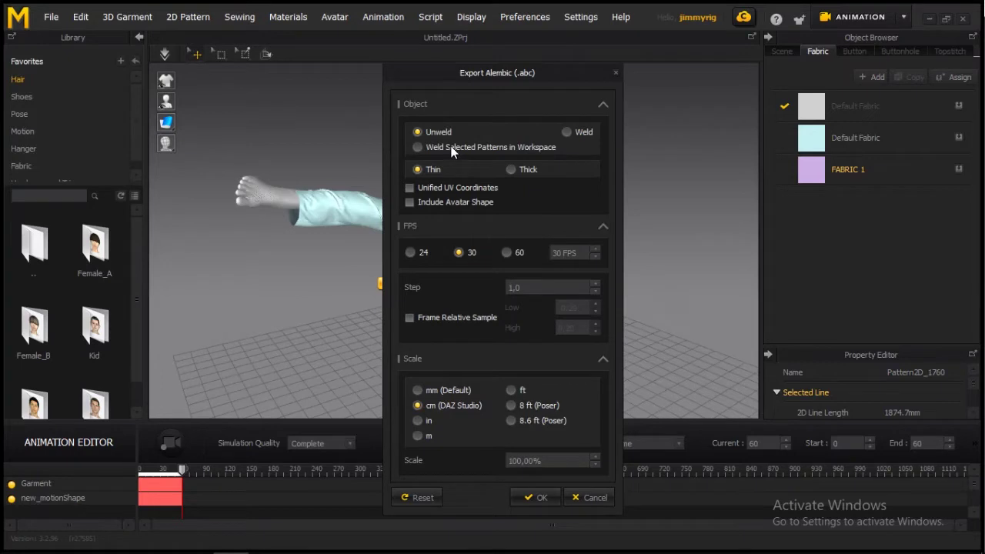
pyautogui.click(483, 188)
pyautogui.click(483, 188)
pyautogui.click(526, 498)
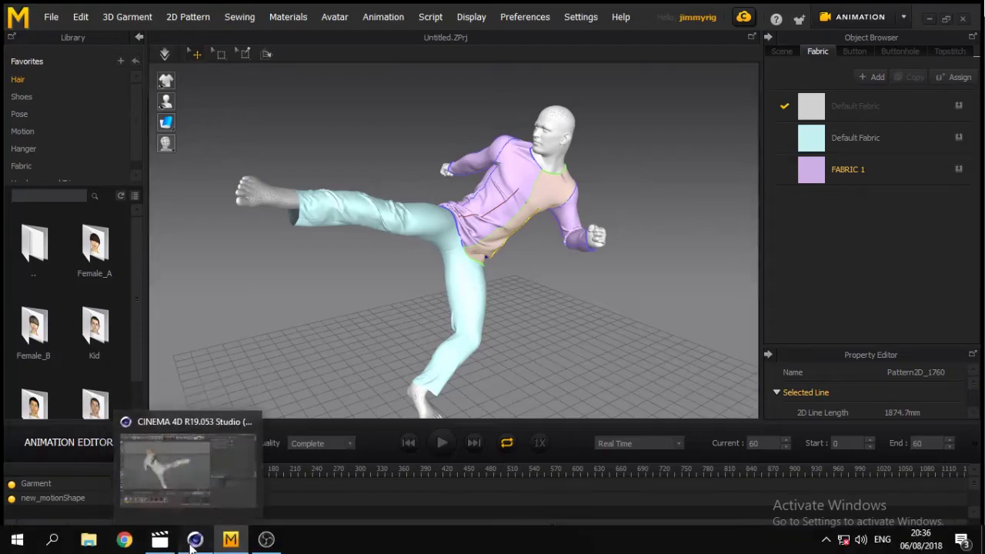
# Step: Return to Cinema 4D and set the timeline to frame 0
pyautogui.click(195, 545)
pyautogui.click(12, 24)
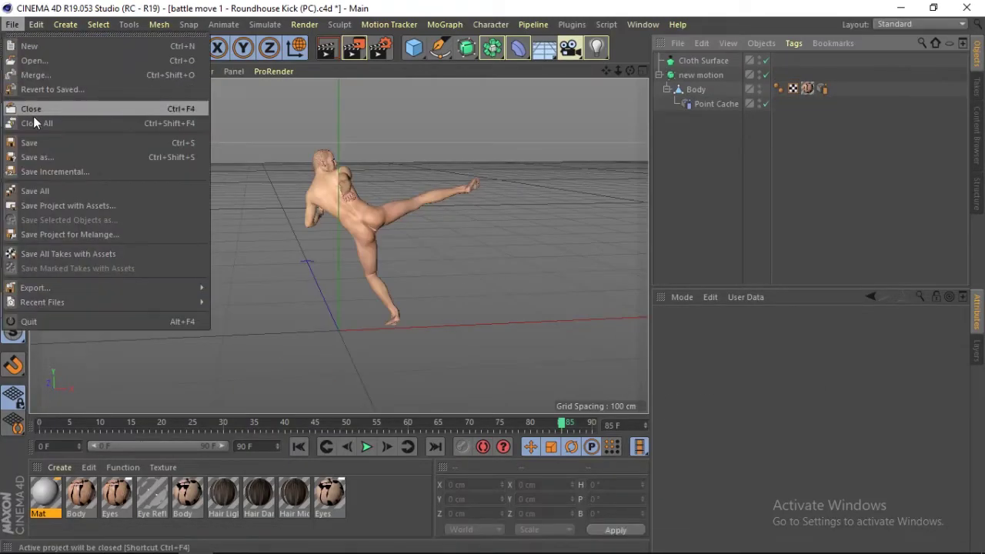
pyautogui.click(298, 446)
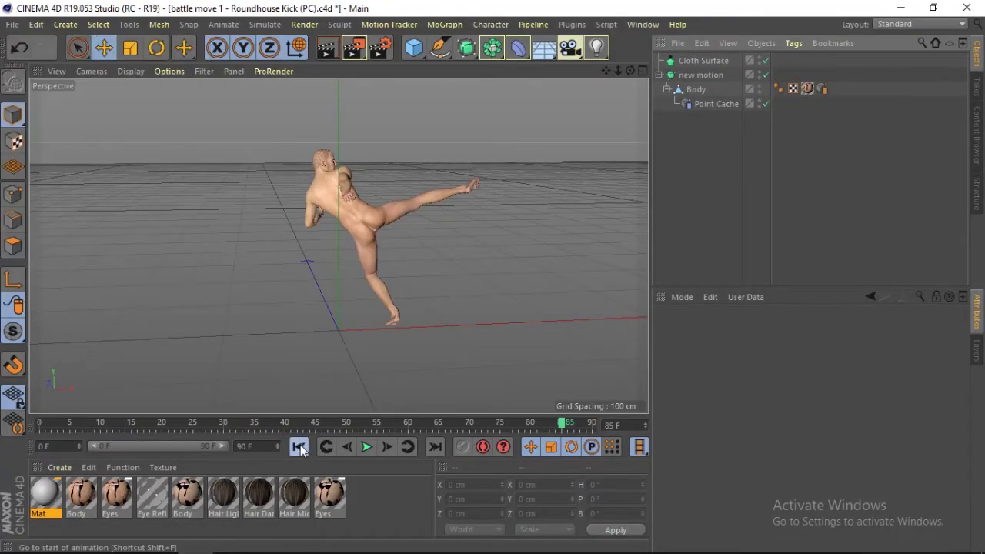
pyautogui.click(299, 446)
# Step: Merge the exported clothes Alembic with default import settings, creating cloth_parent
pyautogui.click(14, 25)
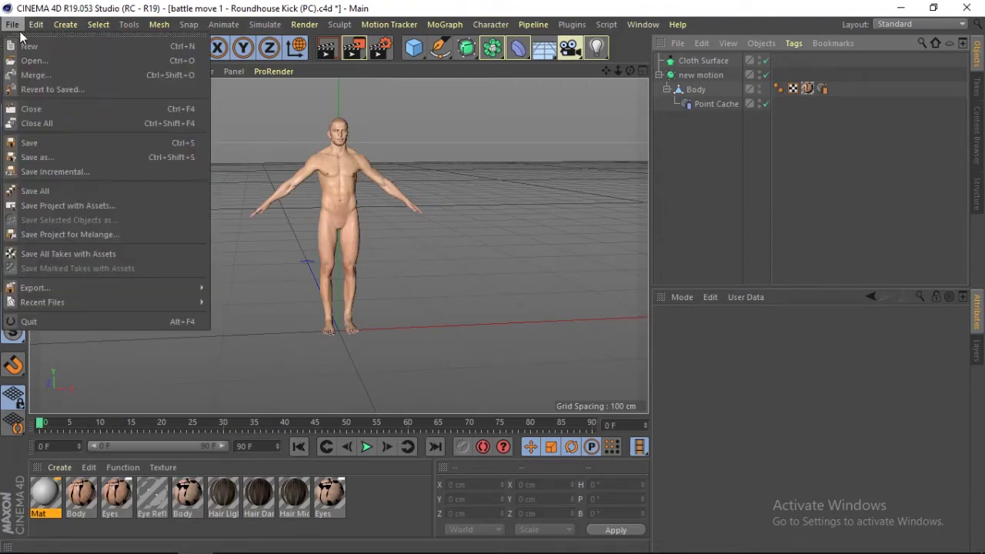
pyautogui.press('Escape')
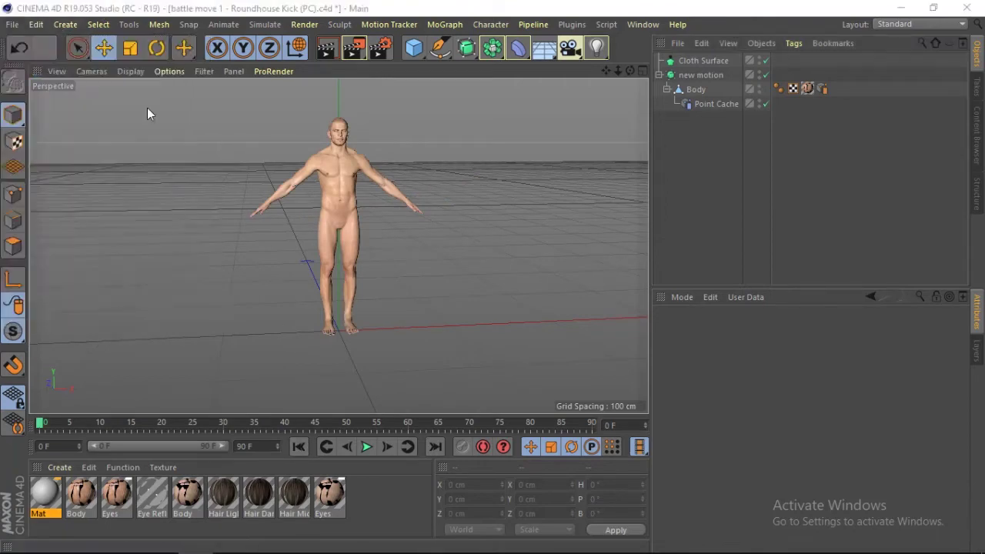
pyautogui.click(231, 117)
pyautogui.click(372, 341)
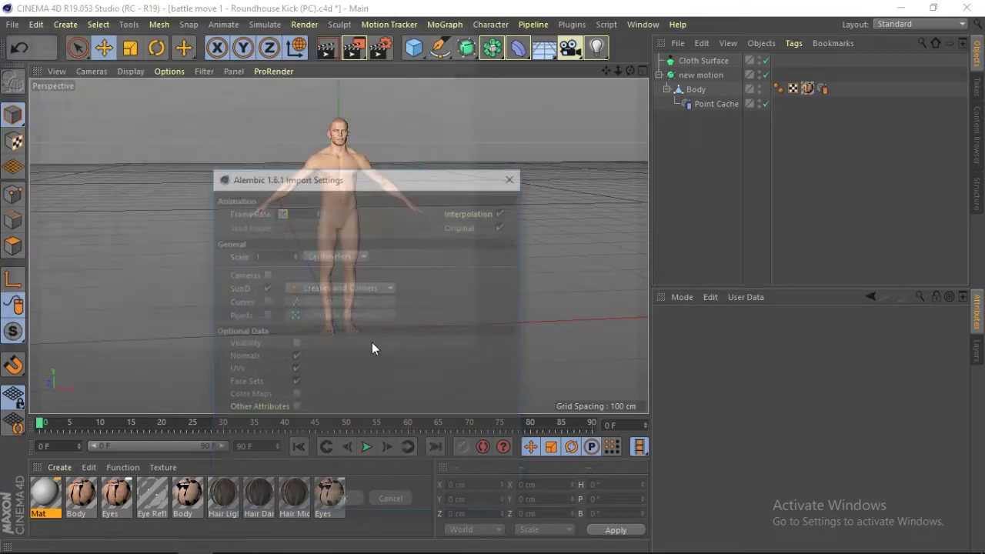
pyautogui.click(341, 503)
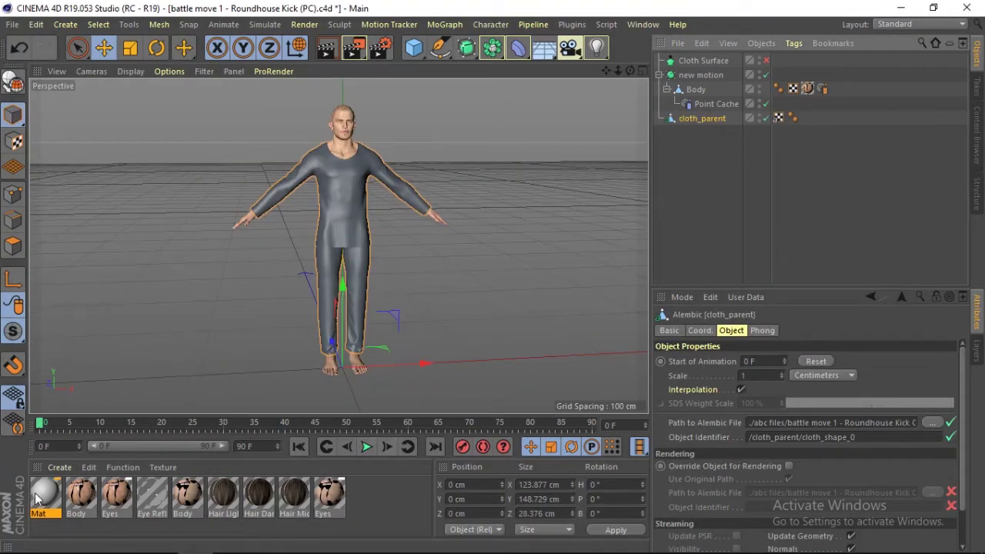
# Step: Apply the Mat material to cloth_parent
pyautogui.moveTo(37, 499); pyautogui.dragTo(592, 162)
pyautogui.moveTo(684, 120); pyautogui.dragTo(684, 121)
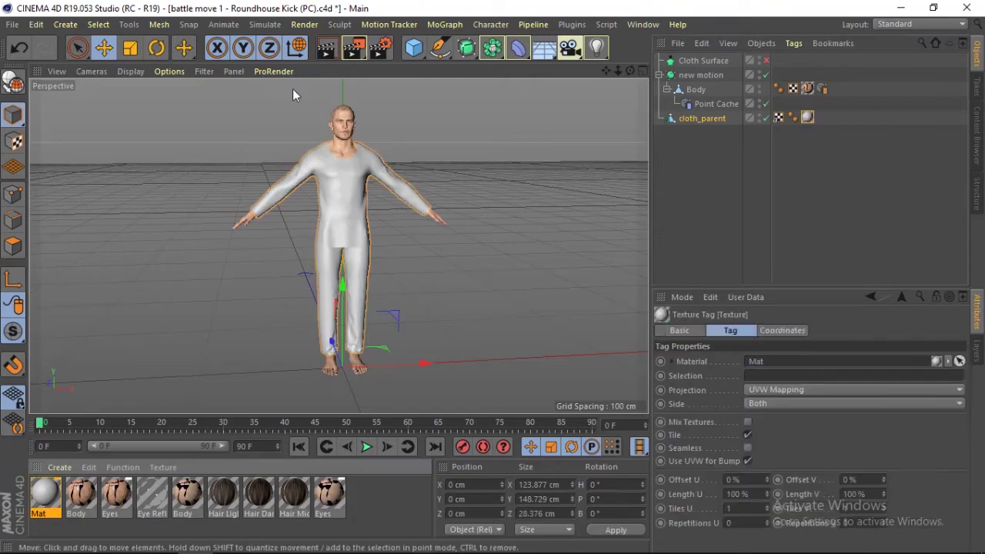
pyautogui.scroll(2, 315, 108)
pyautogui.moveTo(630, 70); pyautogui.dragTo(627, 66)
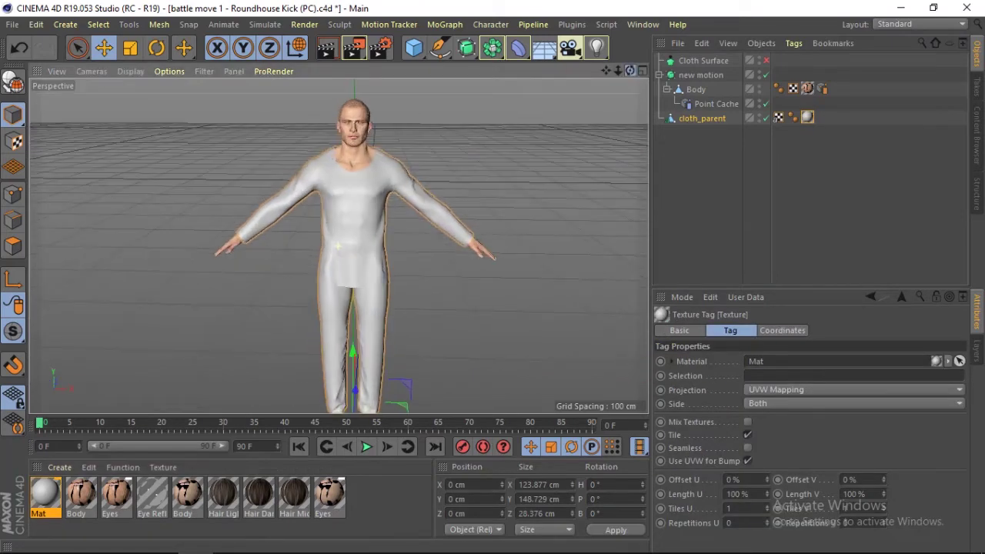
# Step: Play the kick to review the clothes and place cloth_parent under Cloth Surface
pyautogui.click(366, 447)
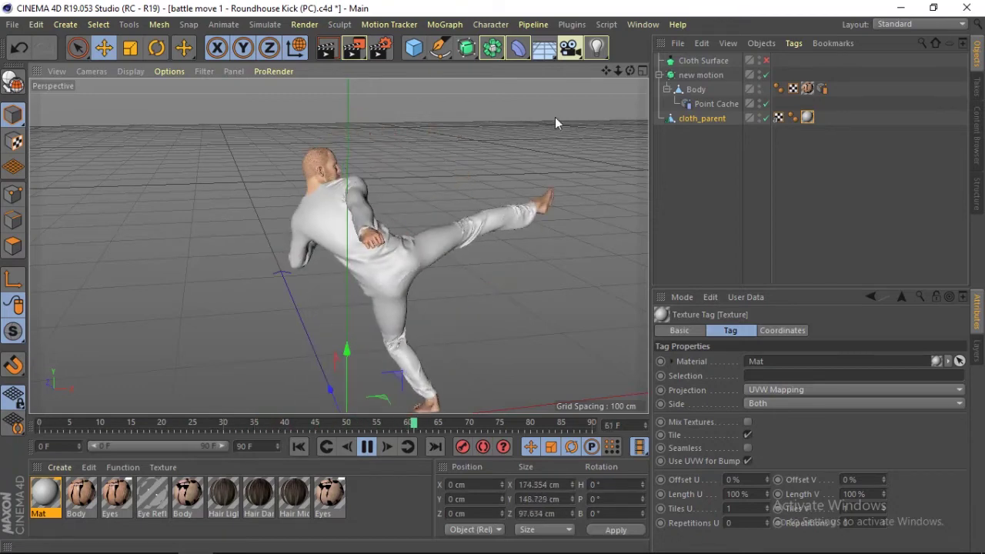
pyautogui.moveTo(629, 70); pyautogui.dragTo(538, 73)
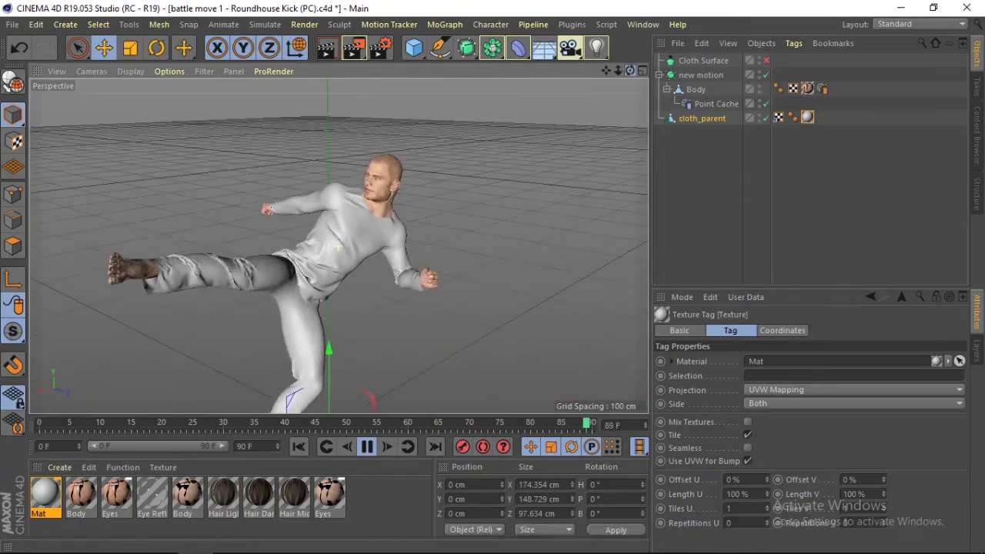
pyautogui.moveTo(629, 70); pyautogui.dragTo(629, 71)
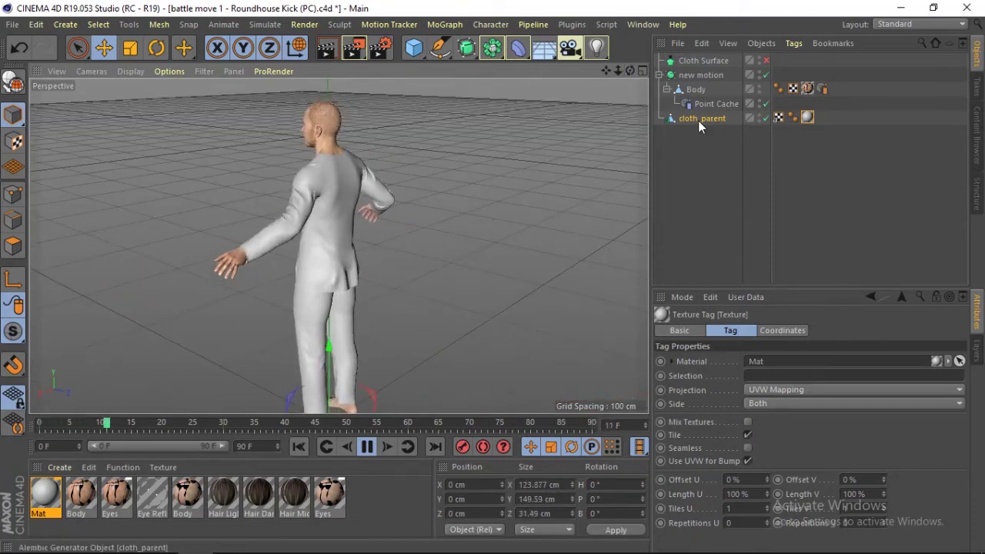
pyautogui.moveTo(698, 120); pyautogui.dragTo(703, 62)
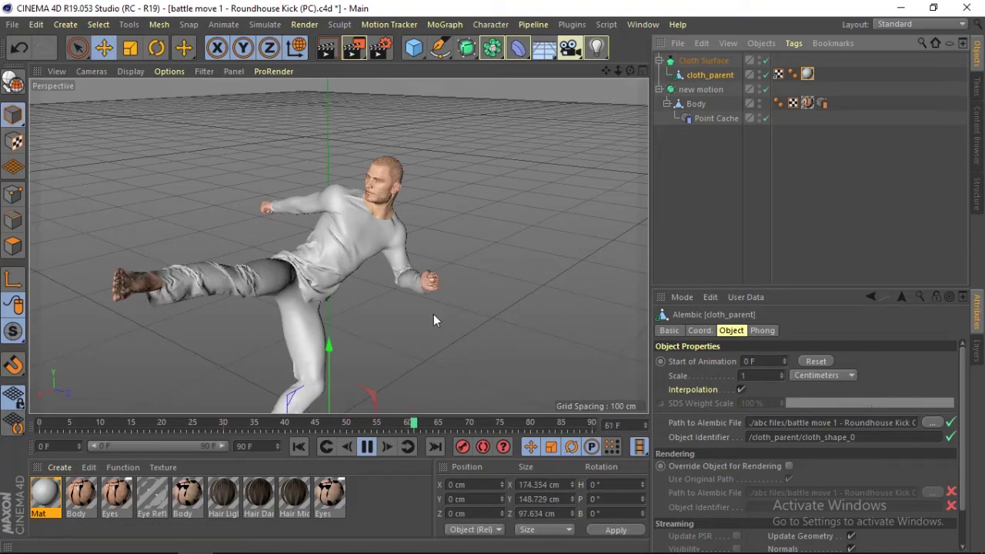
# Step: Stop playback at frame 64 and view the kick from high and low side angles
pyautogui.click(368, 453)
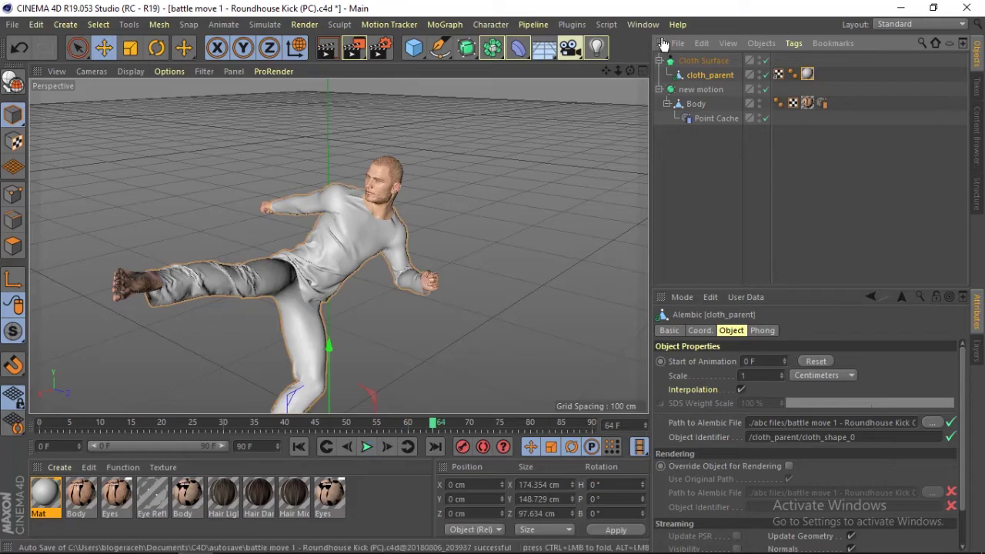
pyautogui.keyDown('alt'); pyautogui.moveTo(338, 247); pyautogui.dragTo(431, 230); pyautogui.keyUp('alt')
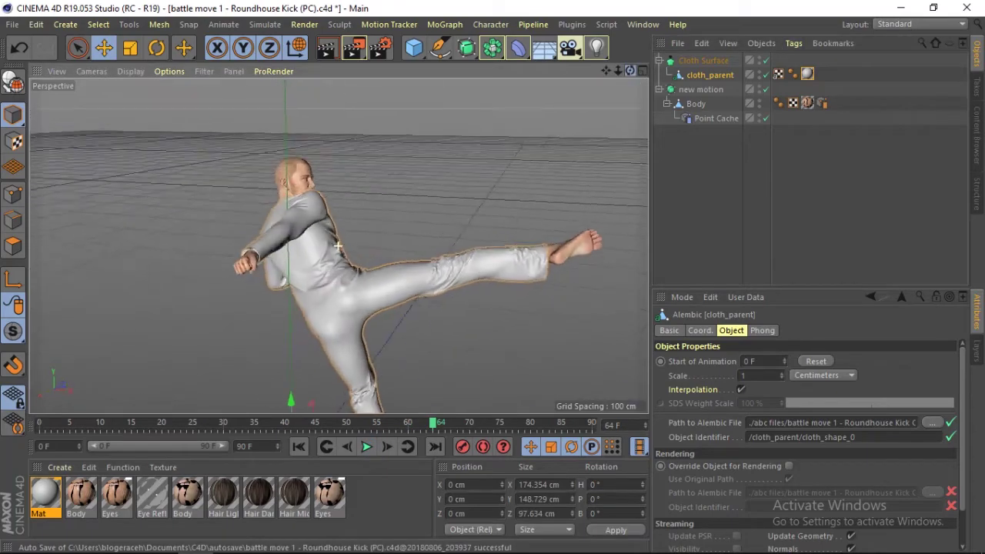
pyautogui.moveTo(338, 247)
pyautogui.keyDown('alt'); pyautogui.mouseDown()
pyautogui.moveTo(630, 77)
pyautogui.moveTo(607, 70)
pyautogui.moveTo(629, 70)
pyautogui.moveTo(625, 77)
pyautogui.mouseUp(); pyautogui.keyUp('alt')
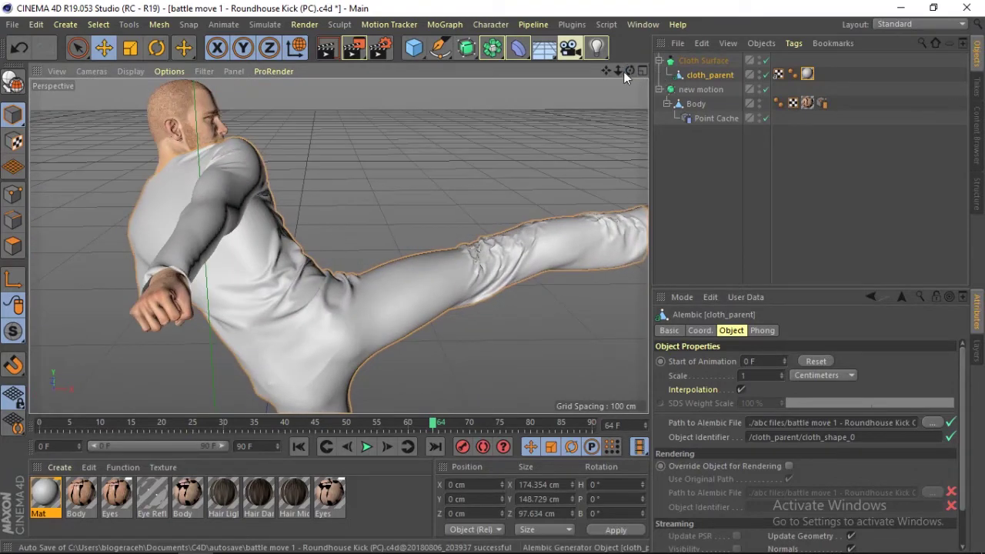
# Step: Add a Subdivision Surface with subdivisions set to 1 and put cloth_parent under it
pyautogui.click(492, 49)
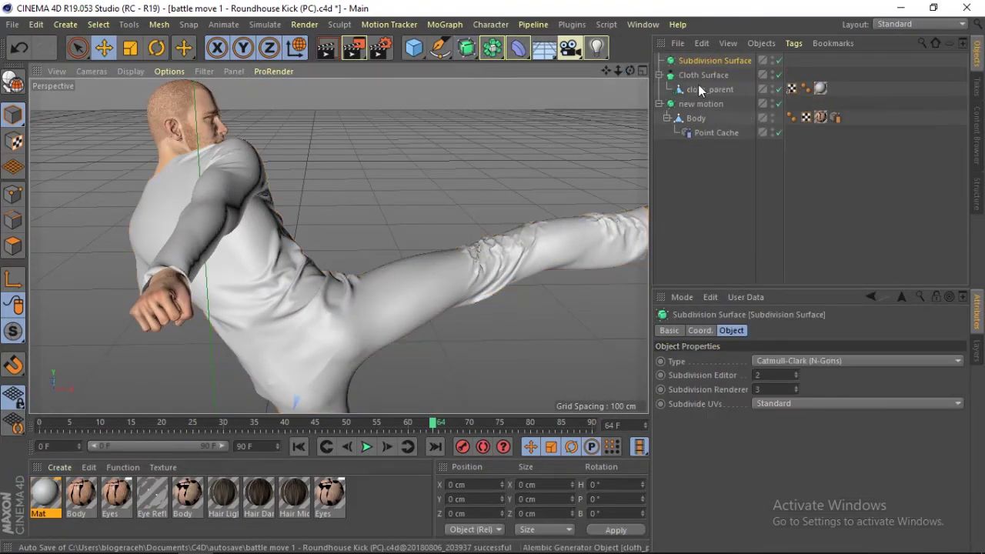
pyautogui.moveTo(700, 90)
pyautogui.mouseDown()
pyautogui.moveTo(711, 69)
pyautogui.moveTo(693, 86)
pyautogui.mouseUp()
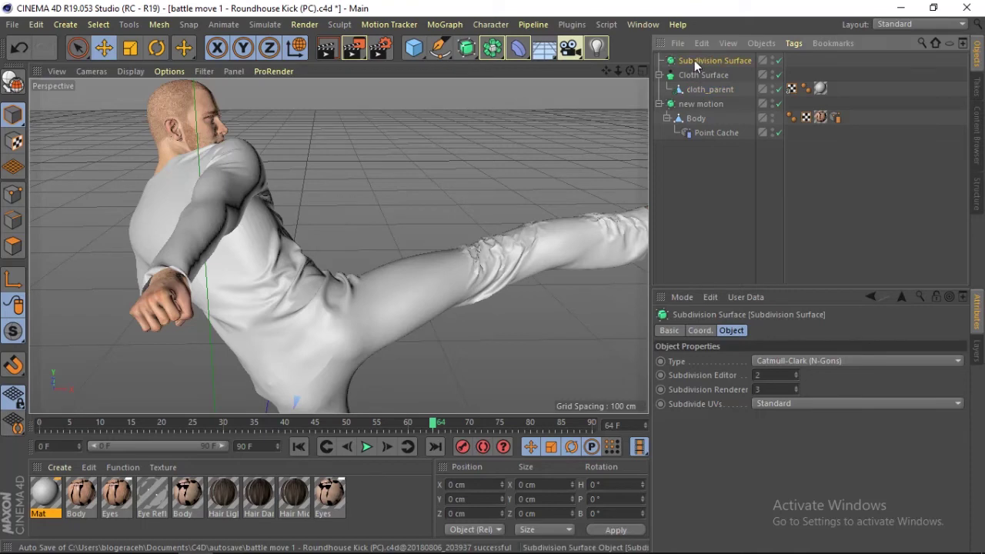
pyautogui.doubleClick(762, 375)
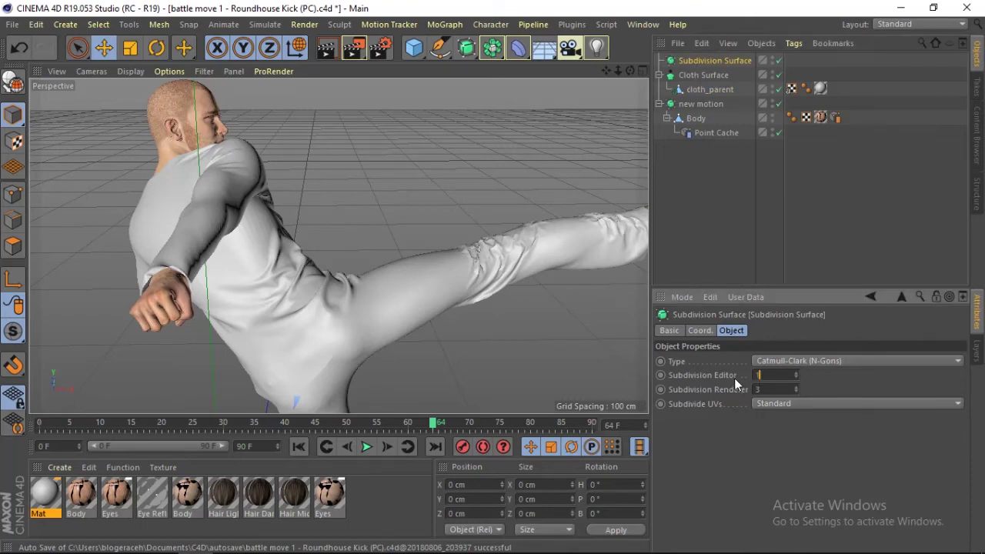
pyautogui.write('1')
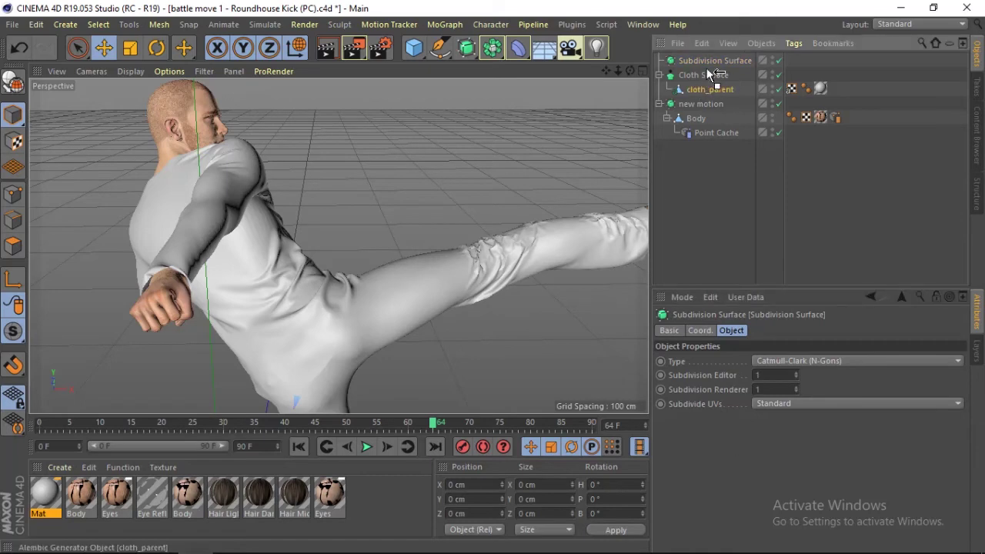
pyautogui.moveTo(706, 63); pyautogui.dragTo(706, 60)
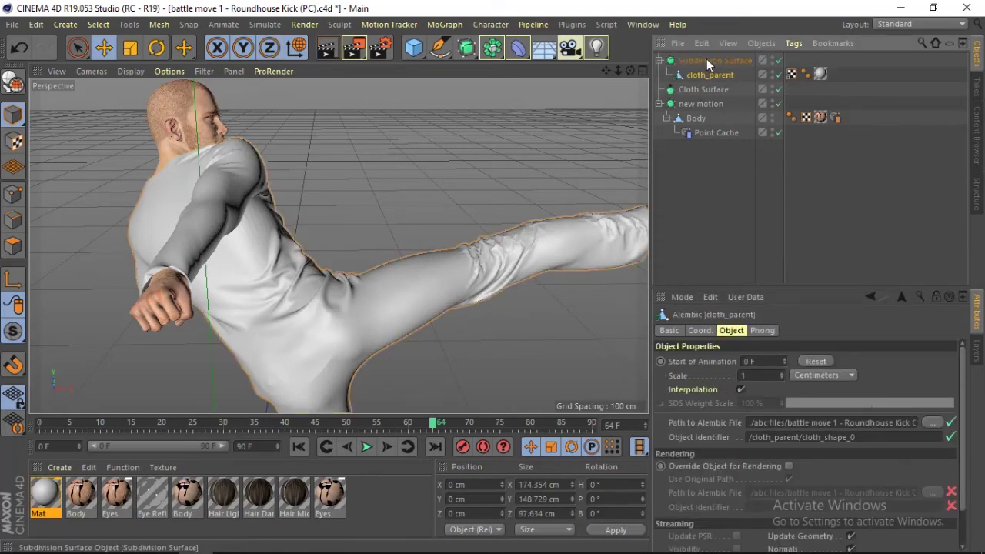
# Step: Play the kick animation while orbiting around the torso to review the smoothed clothing, then rewind to frame 0
pyautogui.keyDown('alt'); pyautogui.moveTo(539, 247); pyautogui.dragTo(337, 244); pyautogui.keyUp('alt')
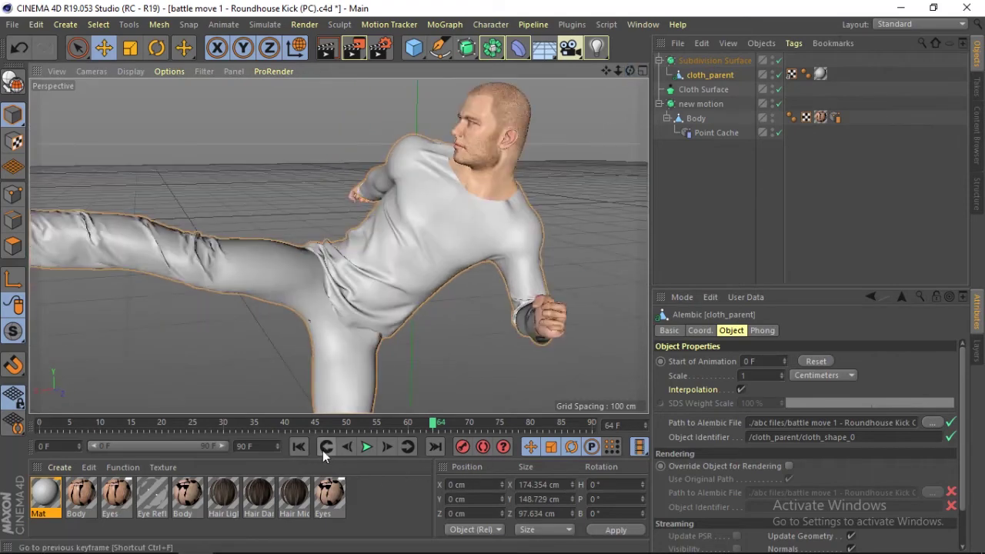
pyautogui.click(366, 446)
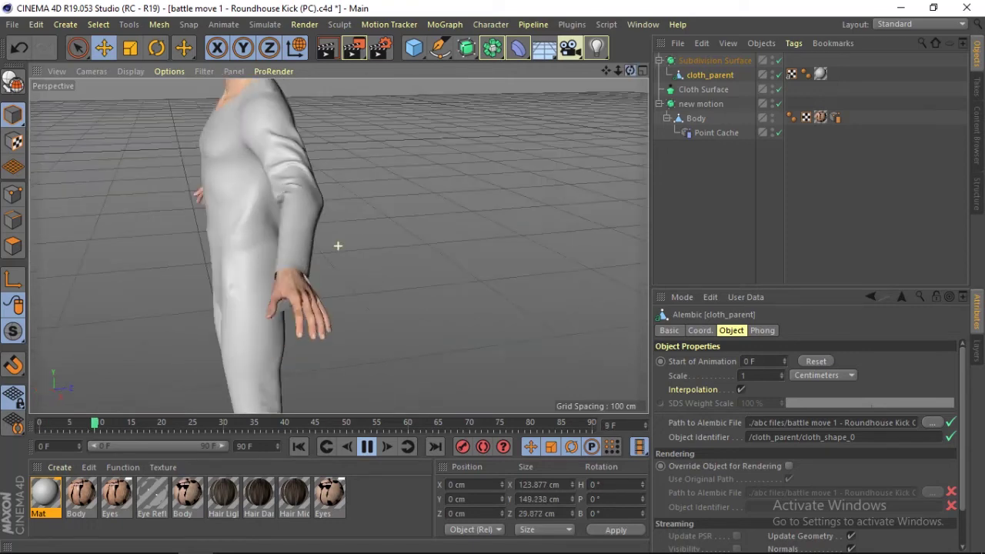
pyautogui.keyDown('alt'); pyautogui.moveTo(337, 245); pyautogui.dragTo(549, 128); pyautogui.keyUp('alt')
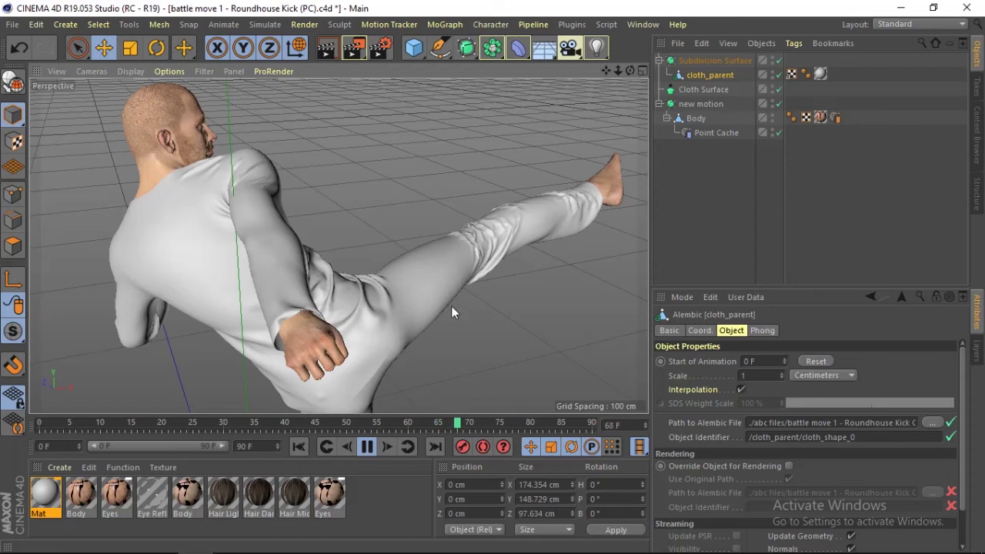
pyautogui.click(366, 446)
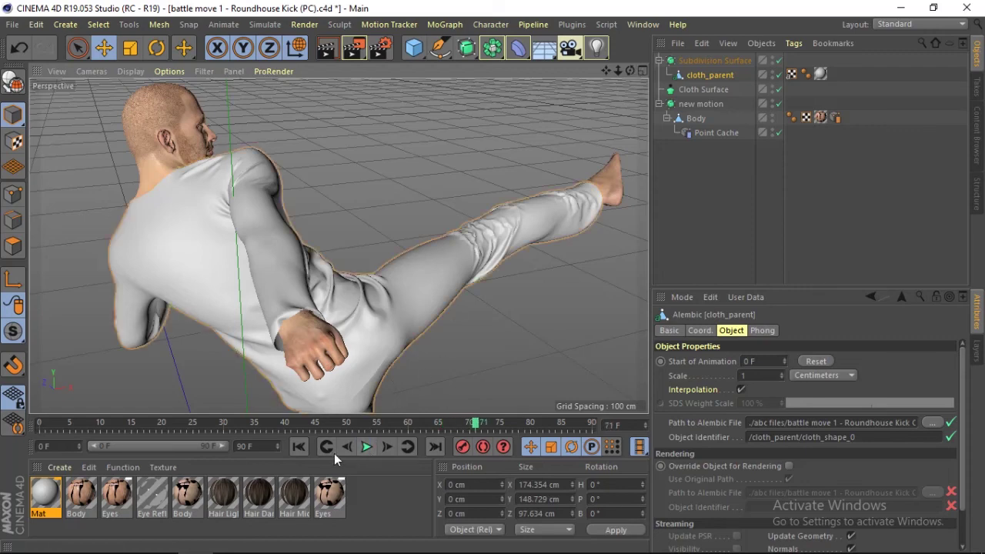
pyautogui.click(299, 446)
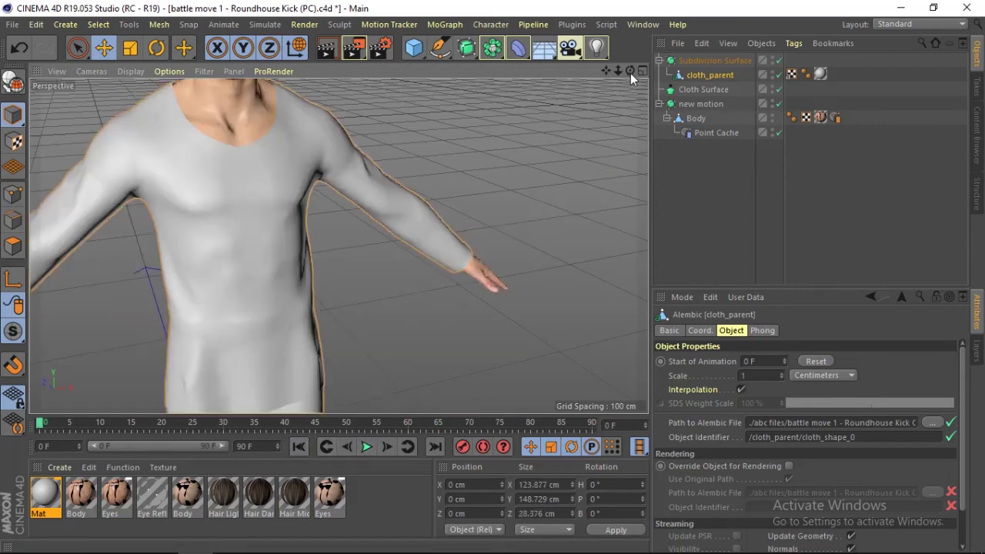
# Step: Place cloth_parent back under Cloth Surface and select the Subdivision Surface object
pyautogui.moveTo(618, 71)
pyautogui.mouseDown()
pyautogui.moveTo(339, 246)
pyautogui.moveTo(630, 69)
pyautogui.mouseUp()
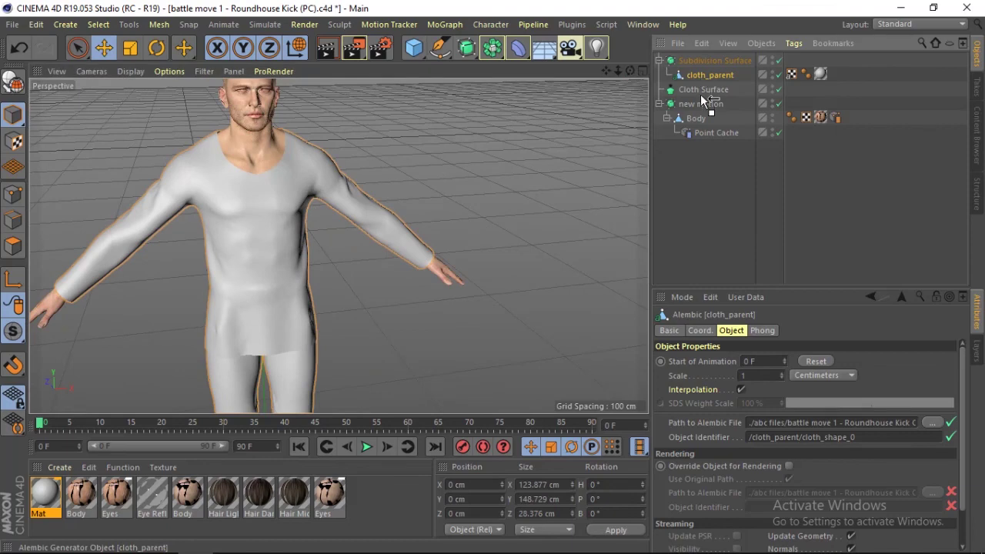
pyautogui.moveTo(700, 75); pyautogui.dragTo(700, 89)
pyautogui.click(702, 64)
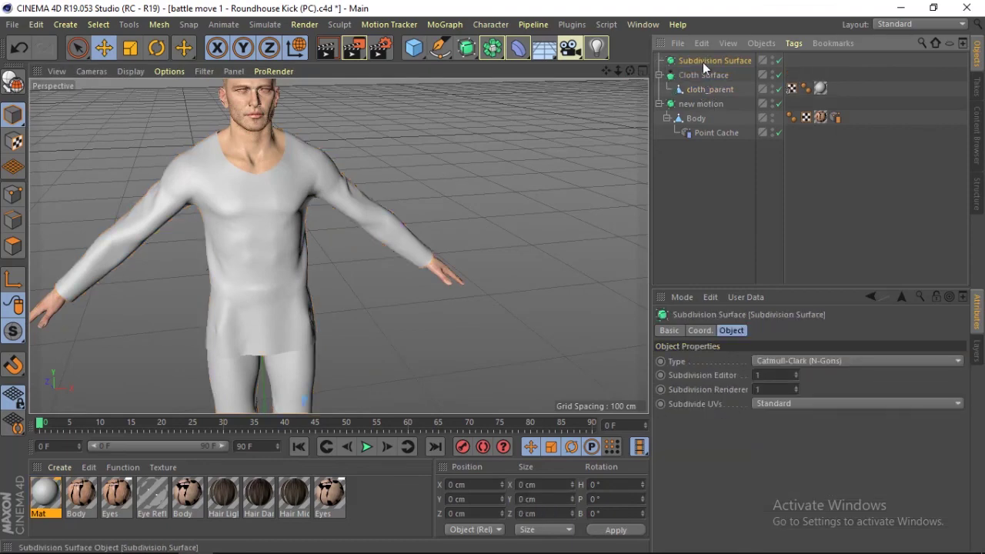